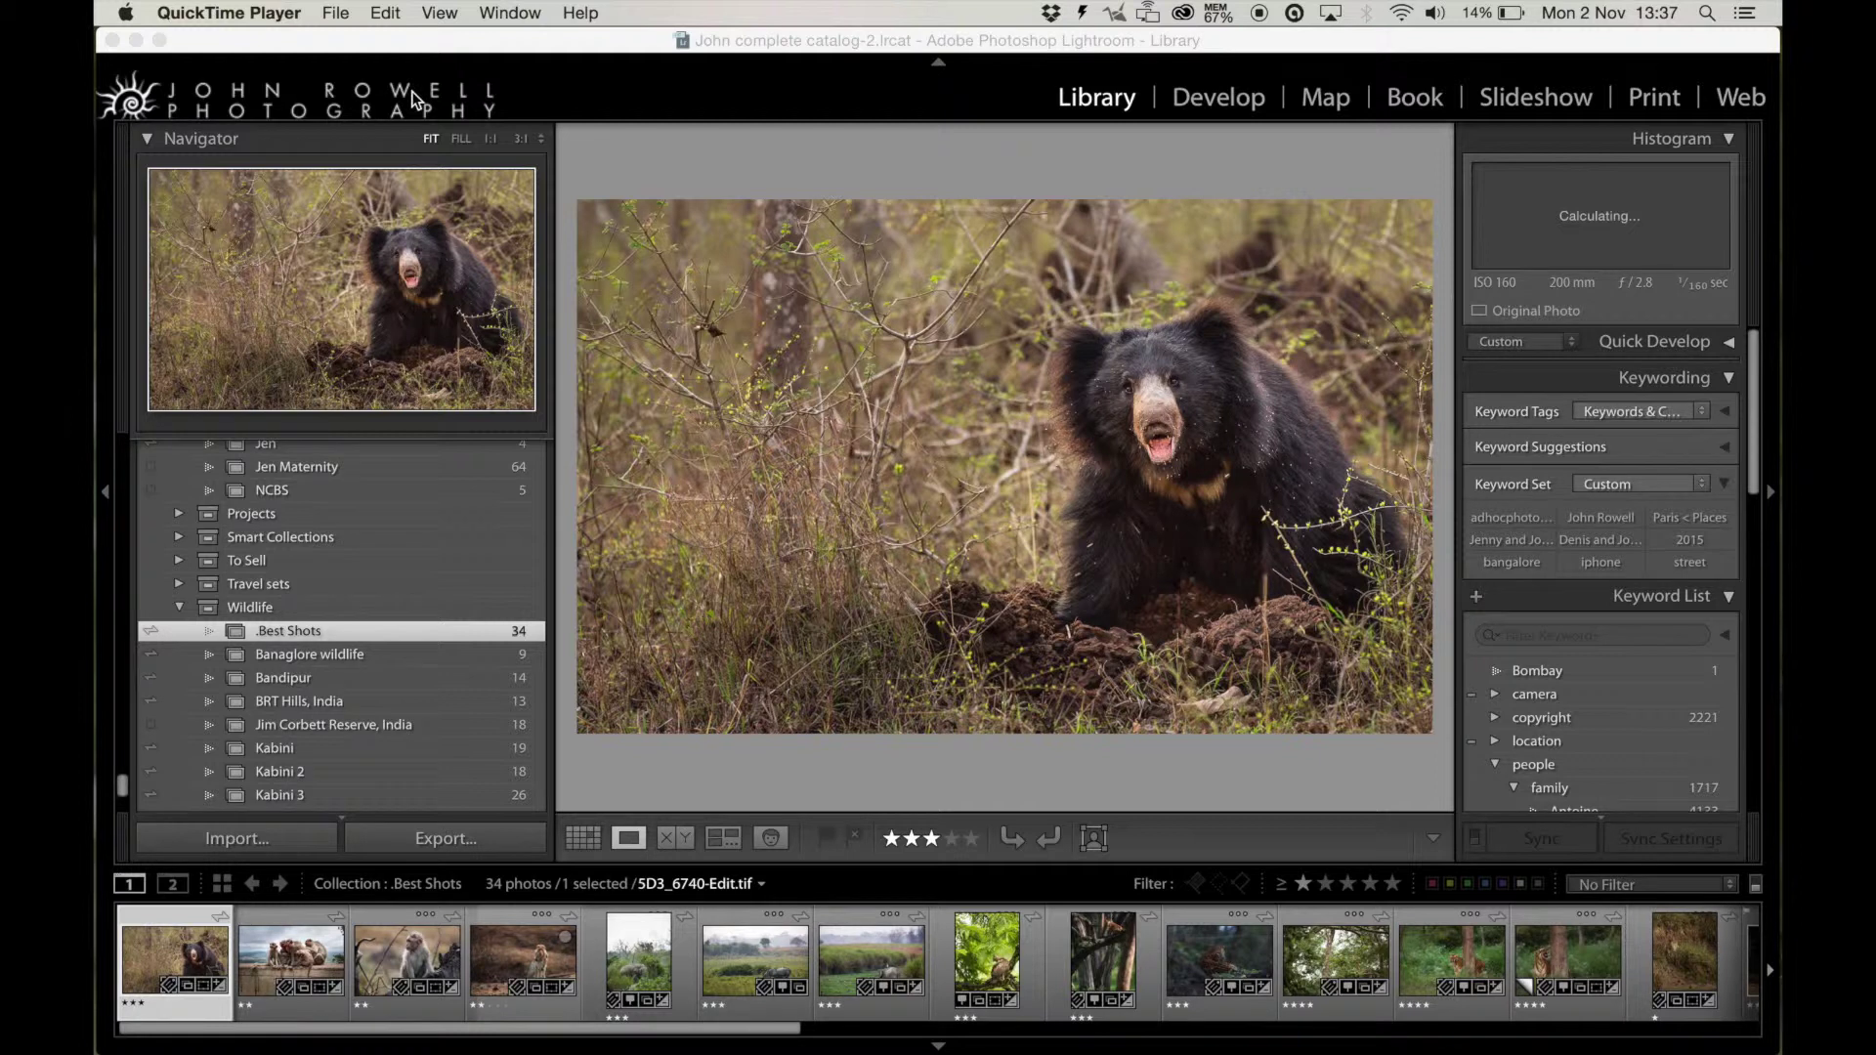
# - Bring up Optimize Catalog from the File menu, showing the catalog was last optimized 01/11/15
pyautogui.click(345, 49)
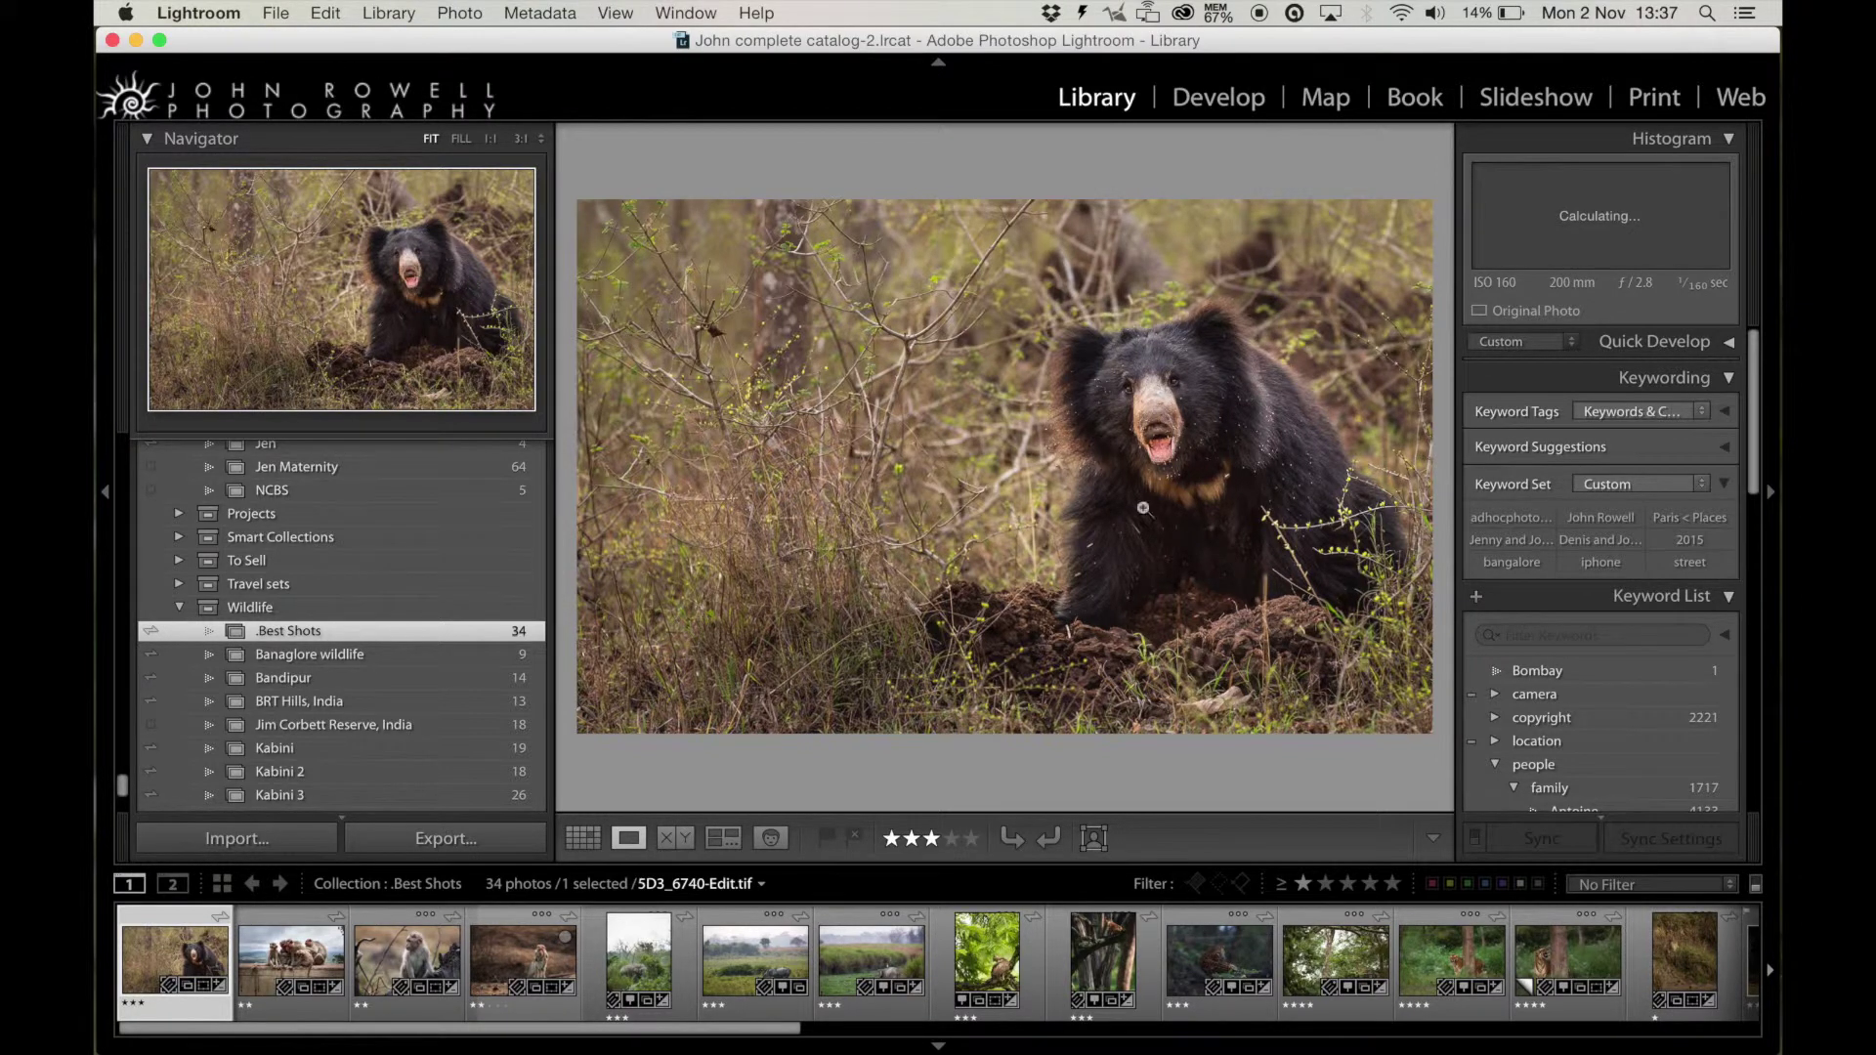
pyautogui.click(283, 12)
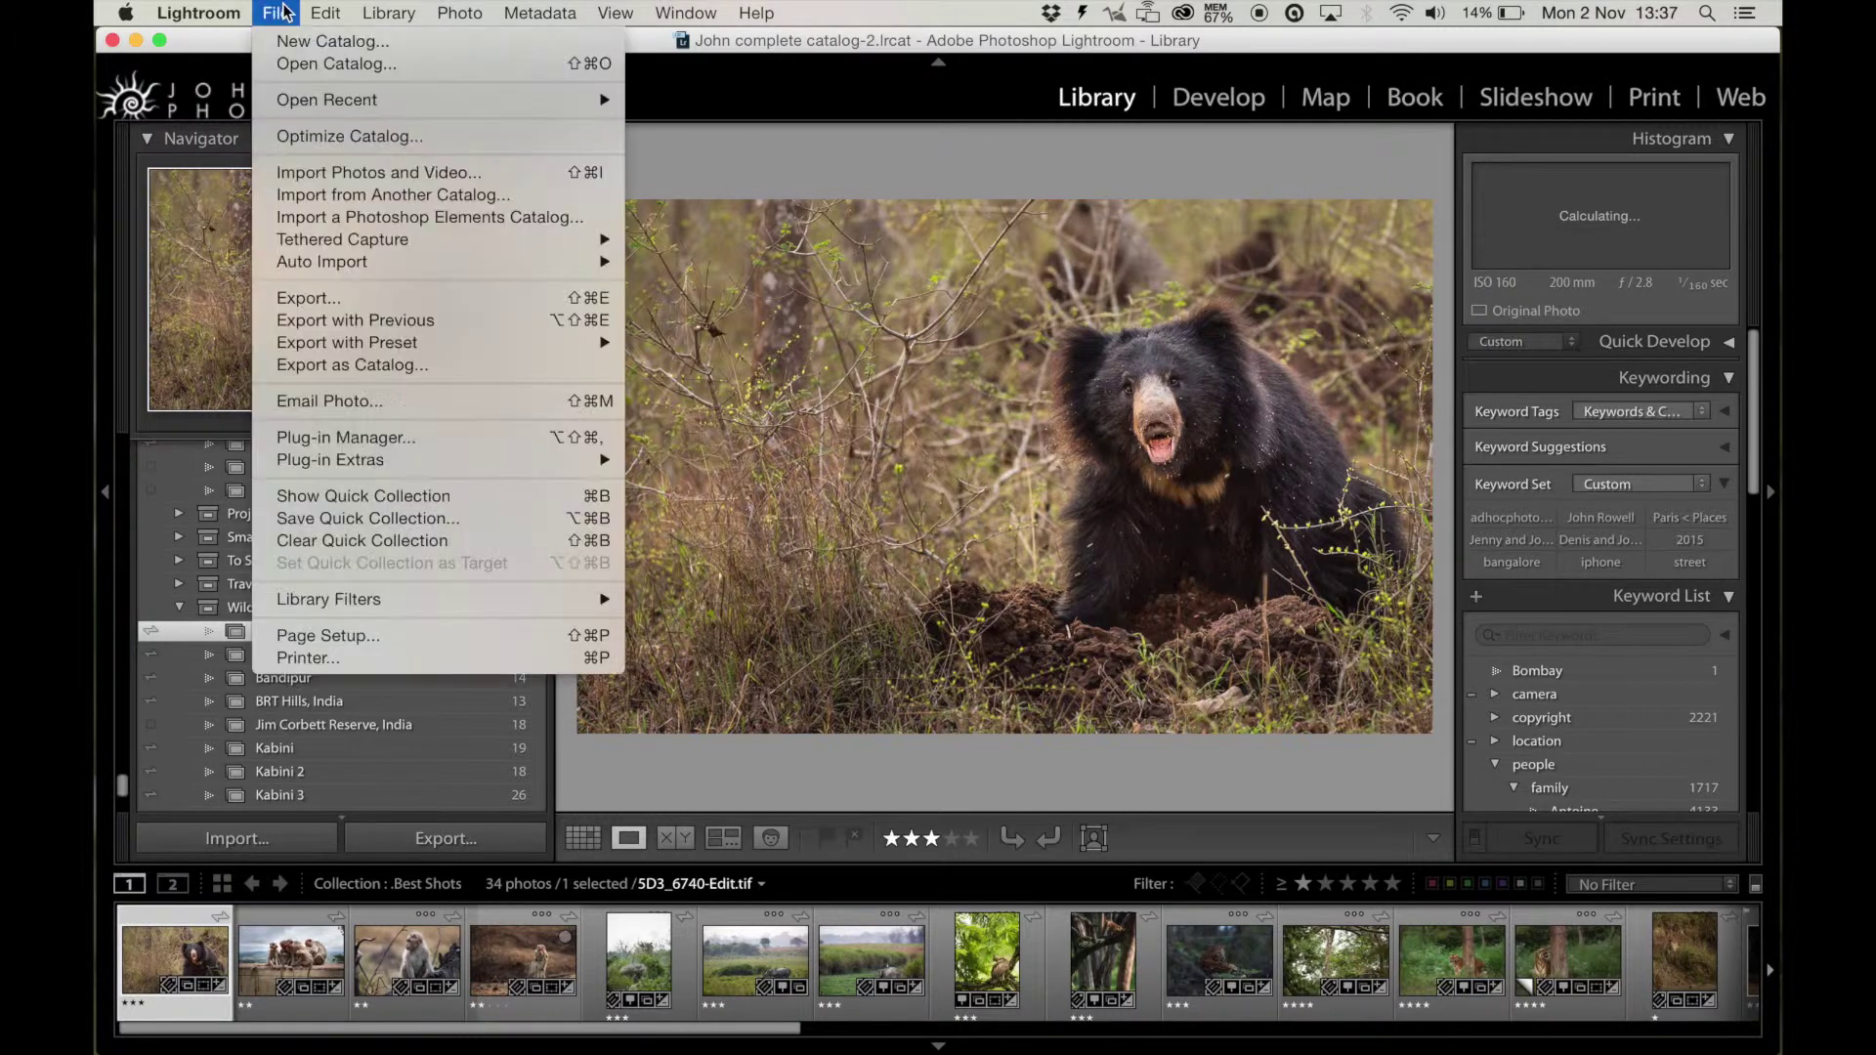
pyautogui.moveTo(325, 12)
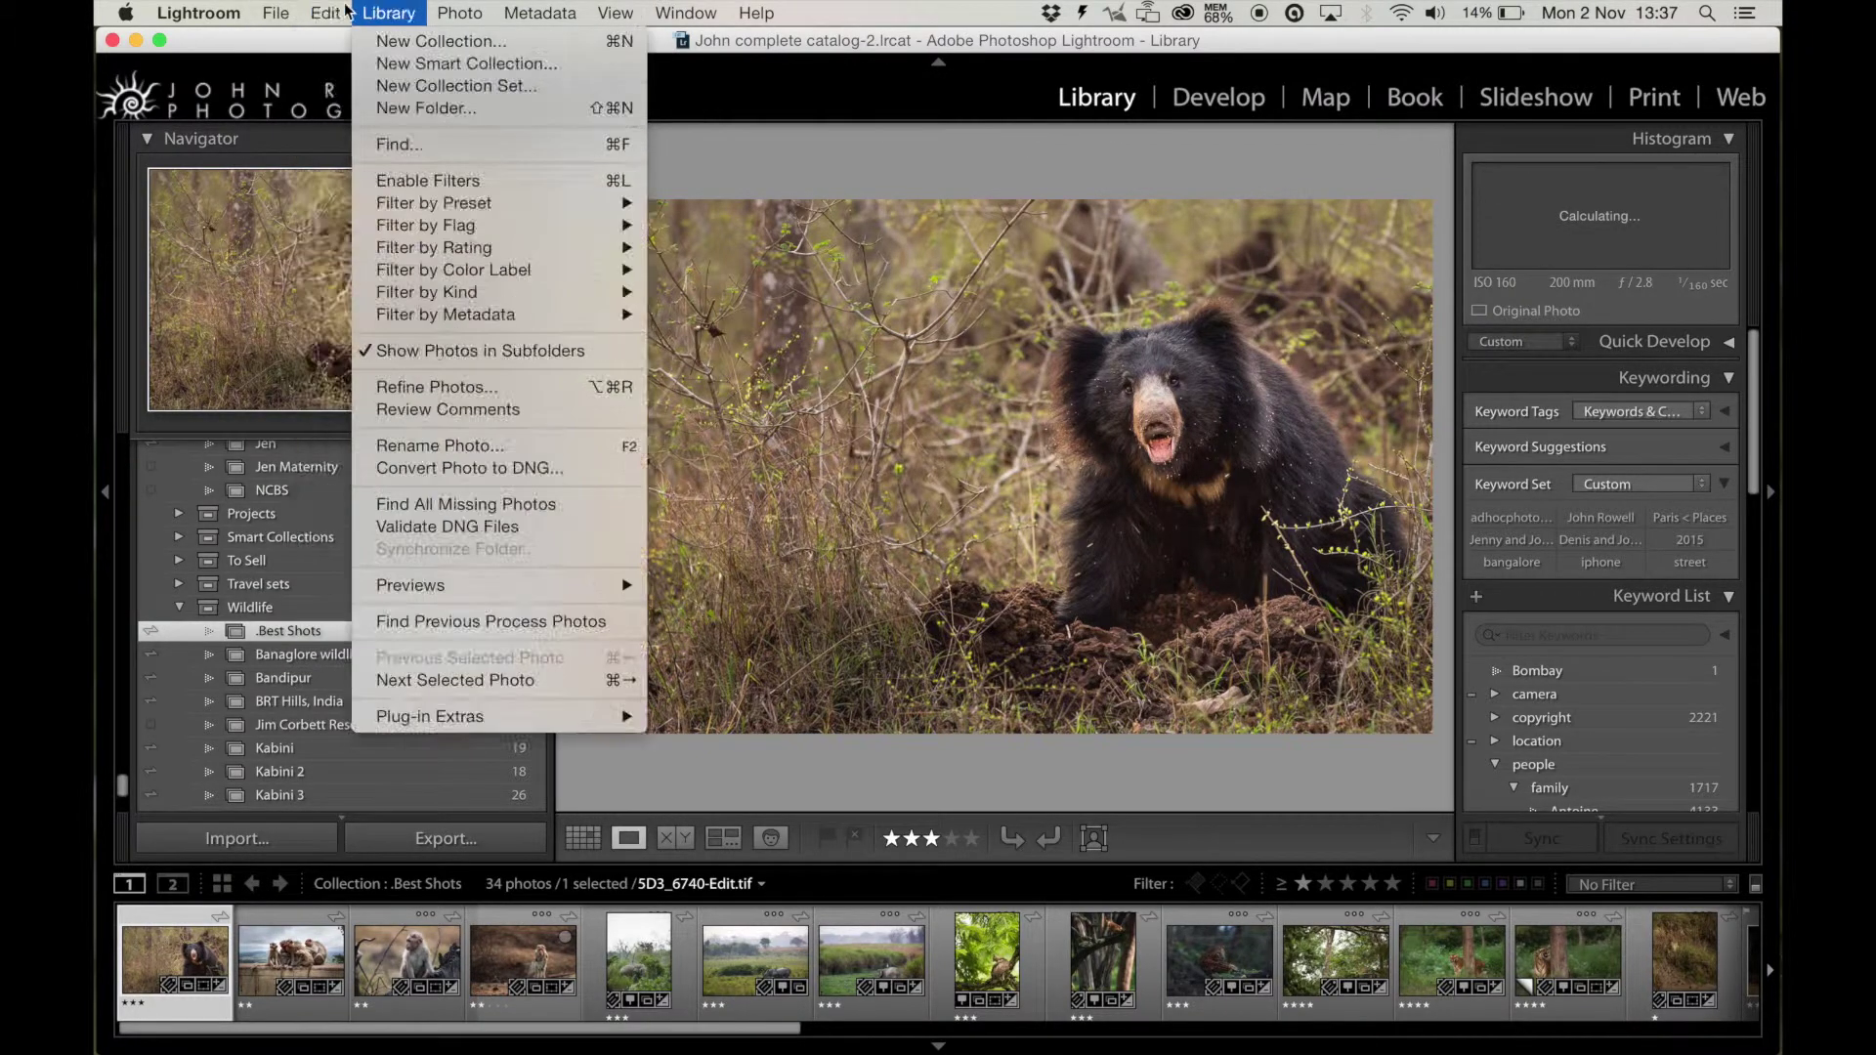
pyautogui.click(324, 139)
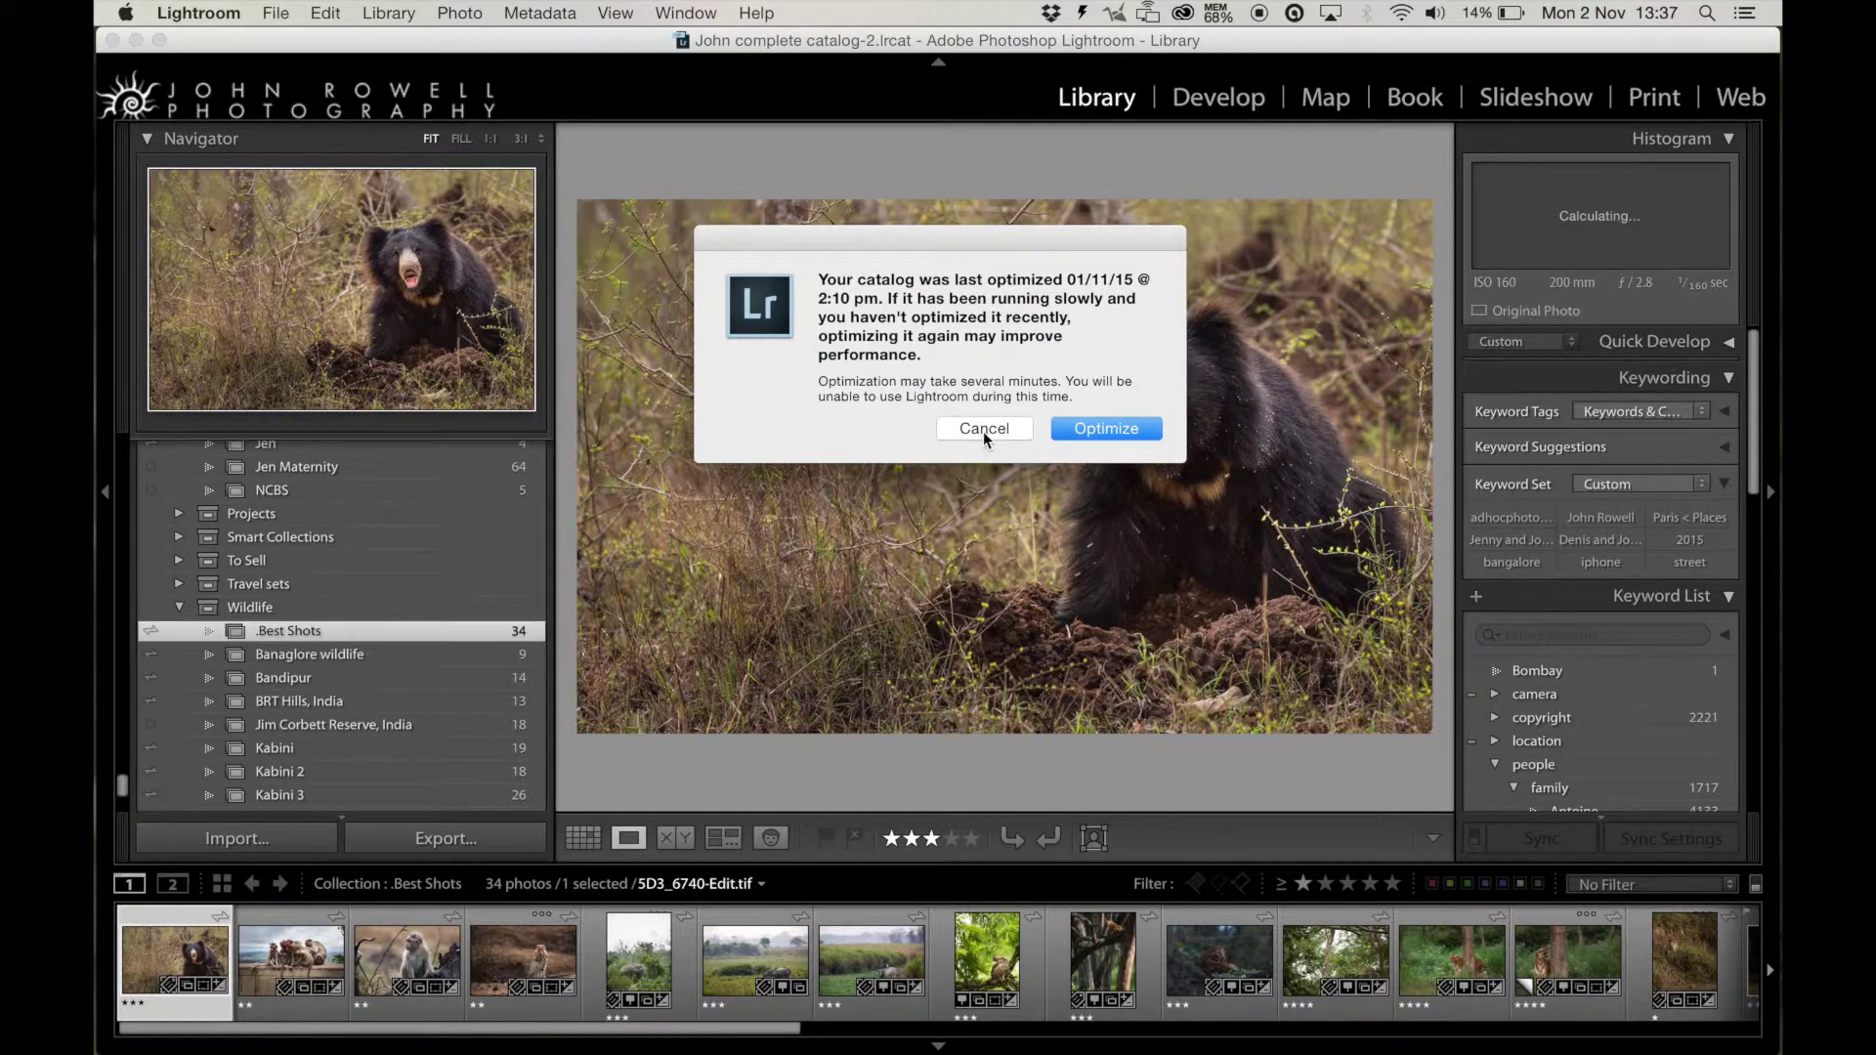
# - Optimize the catalog, then confirm Use Graphics Processor is enabled in Performance preferences
pyautogui.click(984, 431)
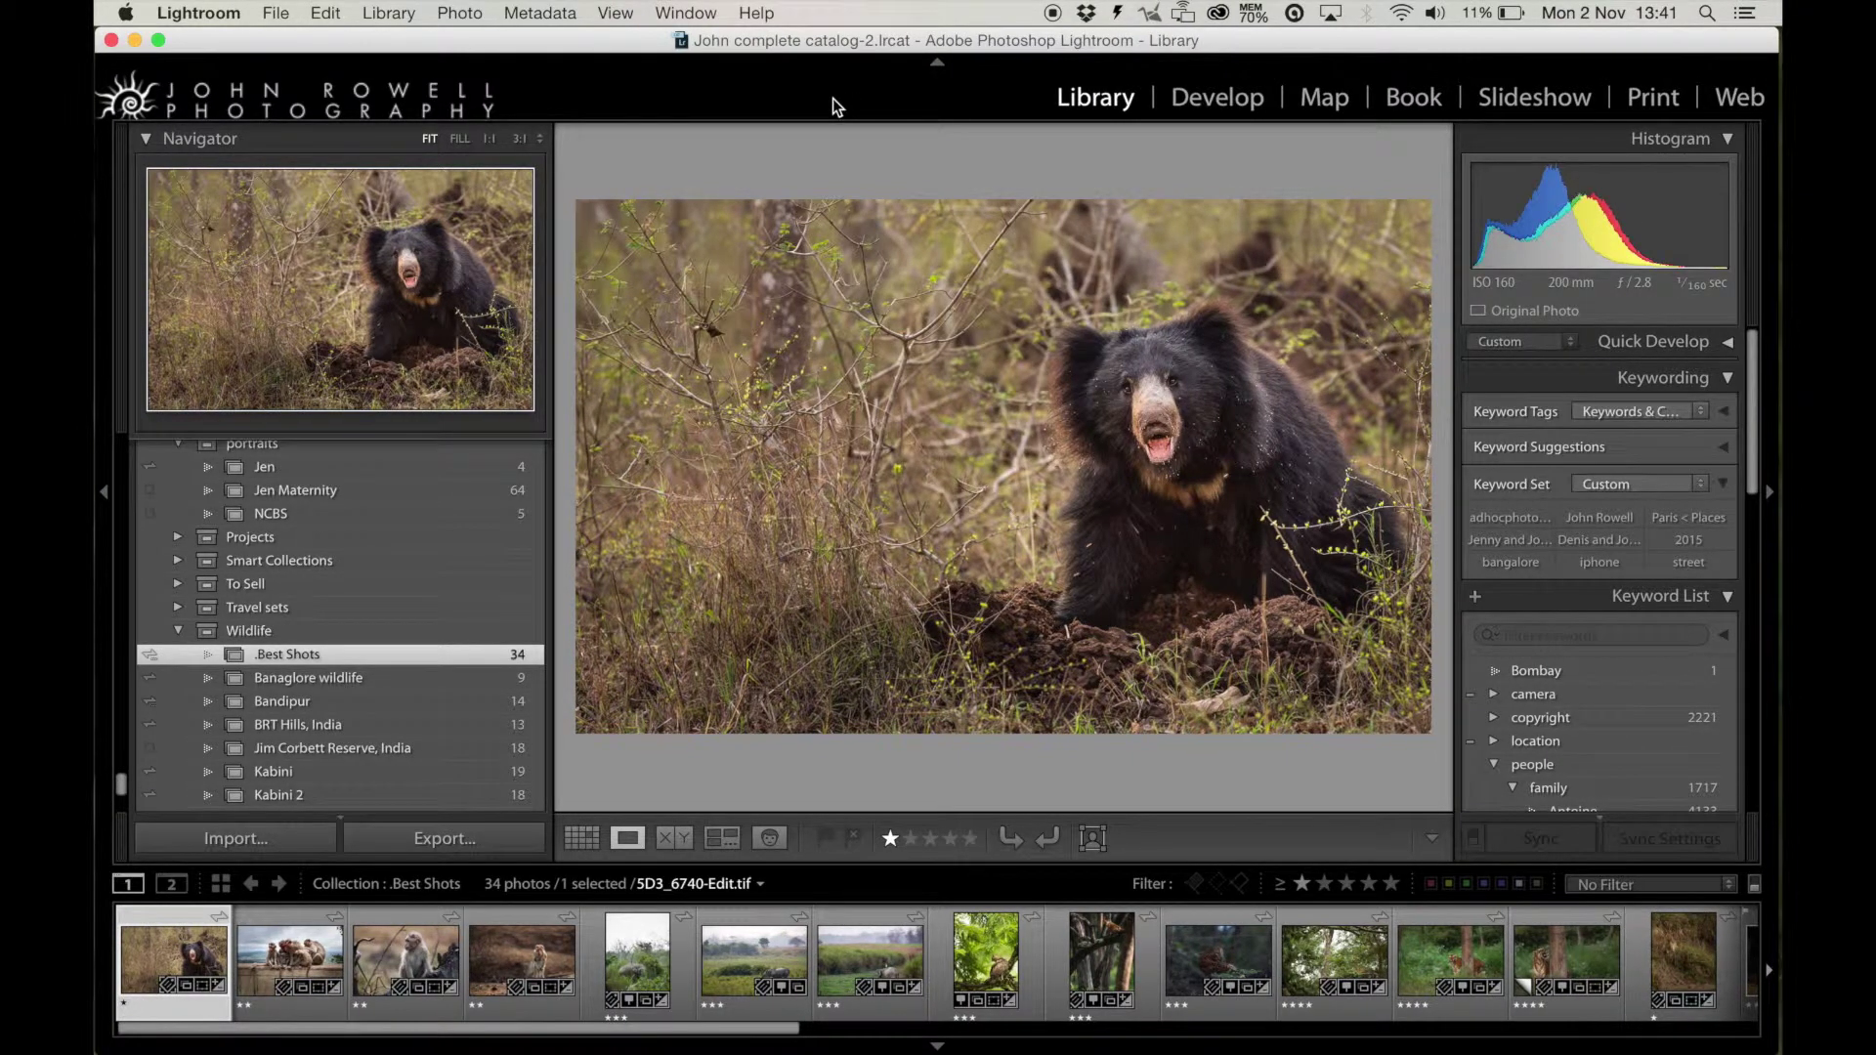
pyautogui.click(211, 19)
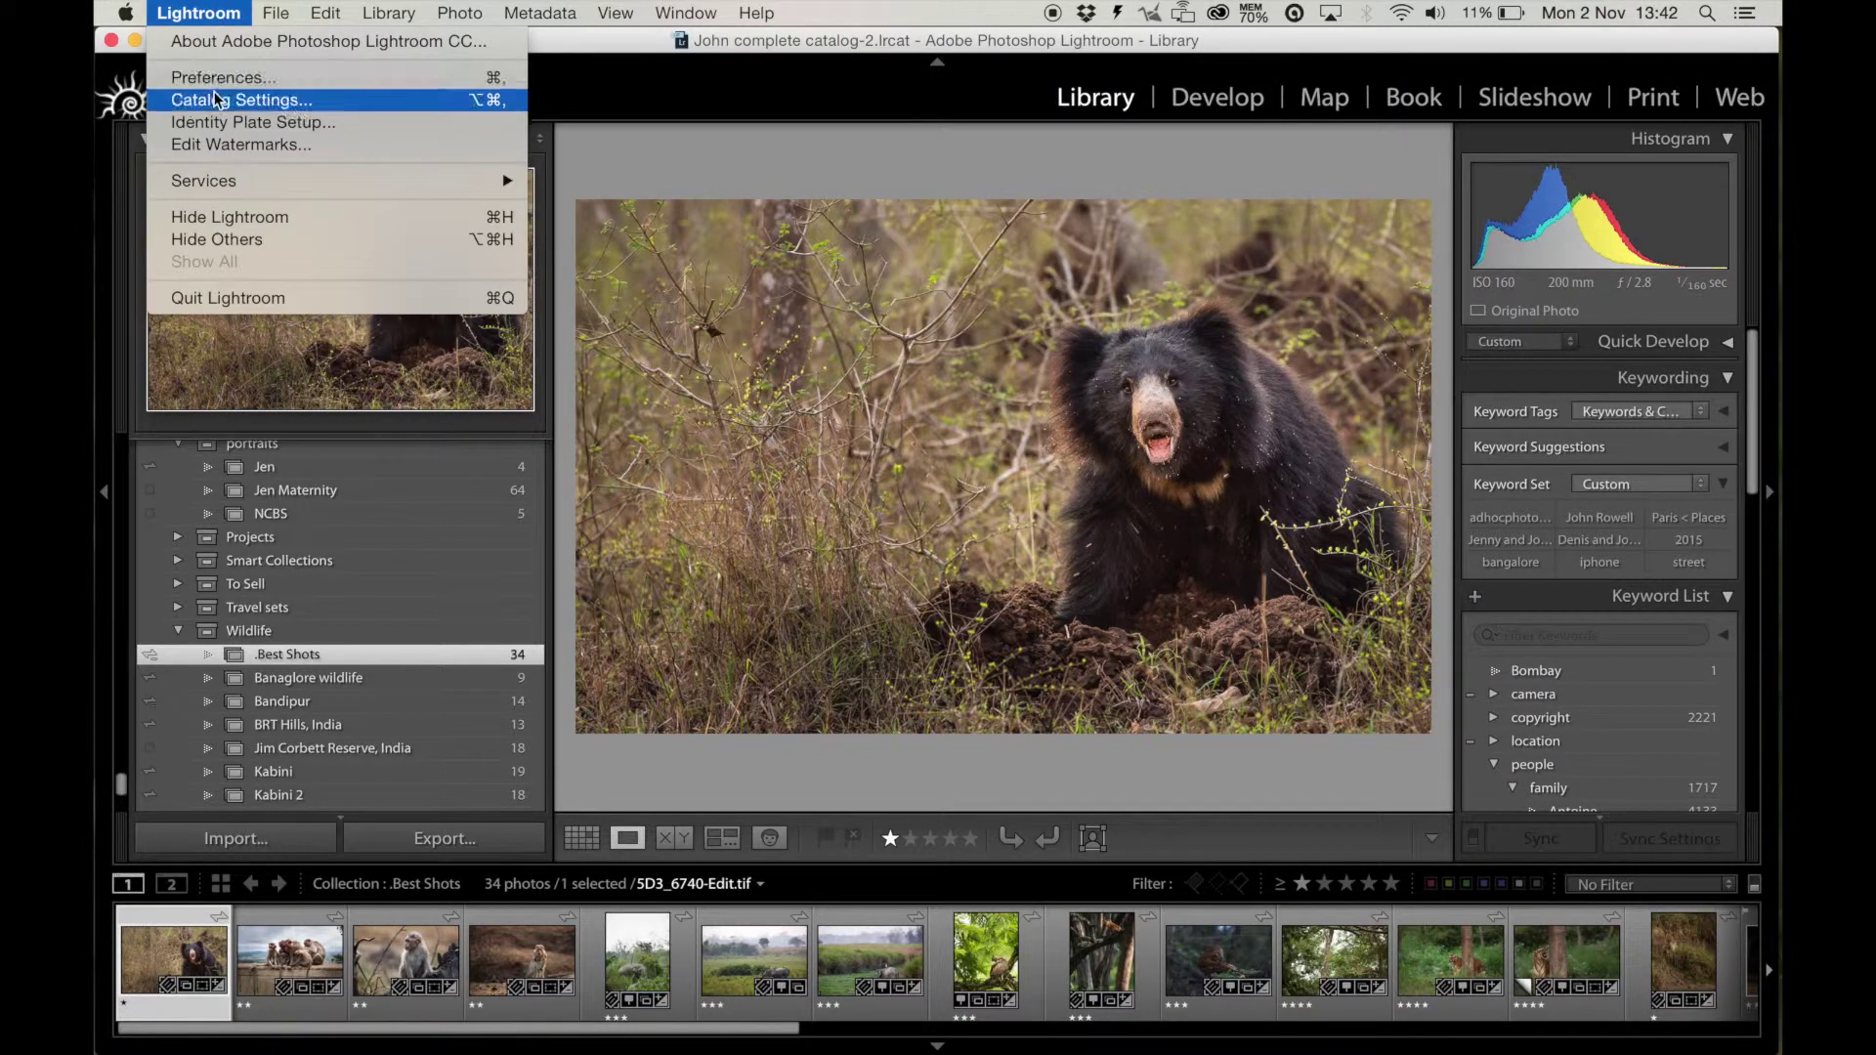
pyautogui.click(238, 79)
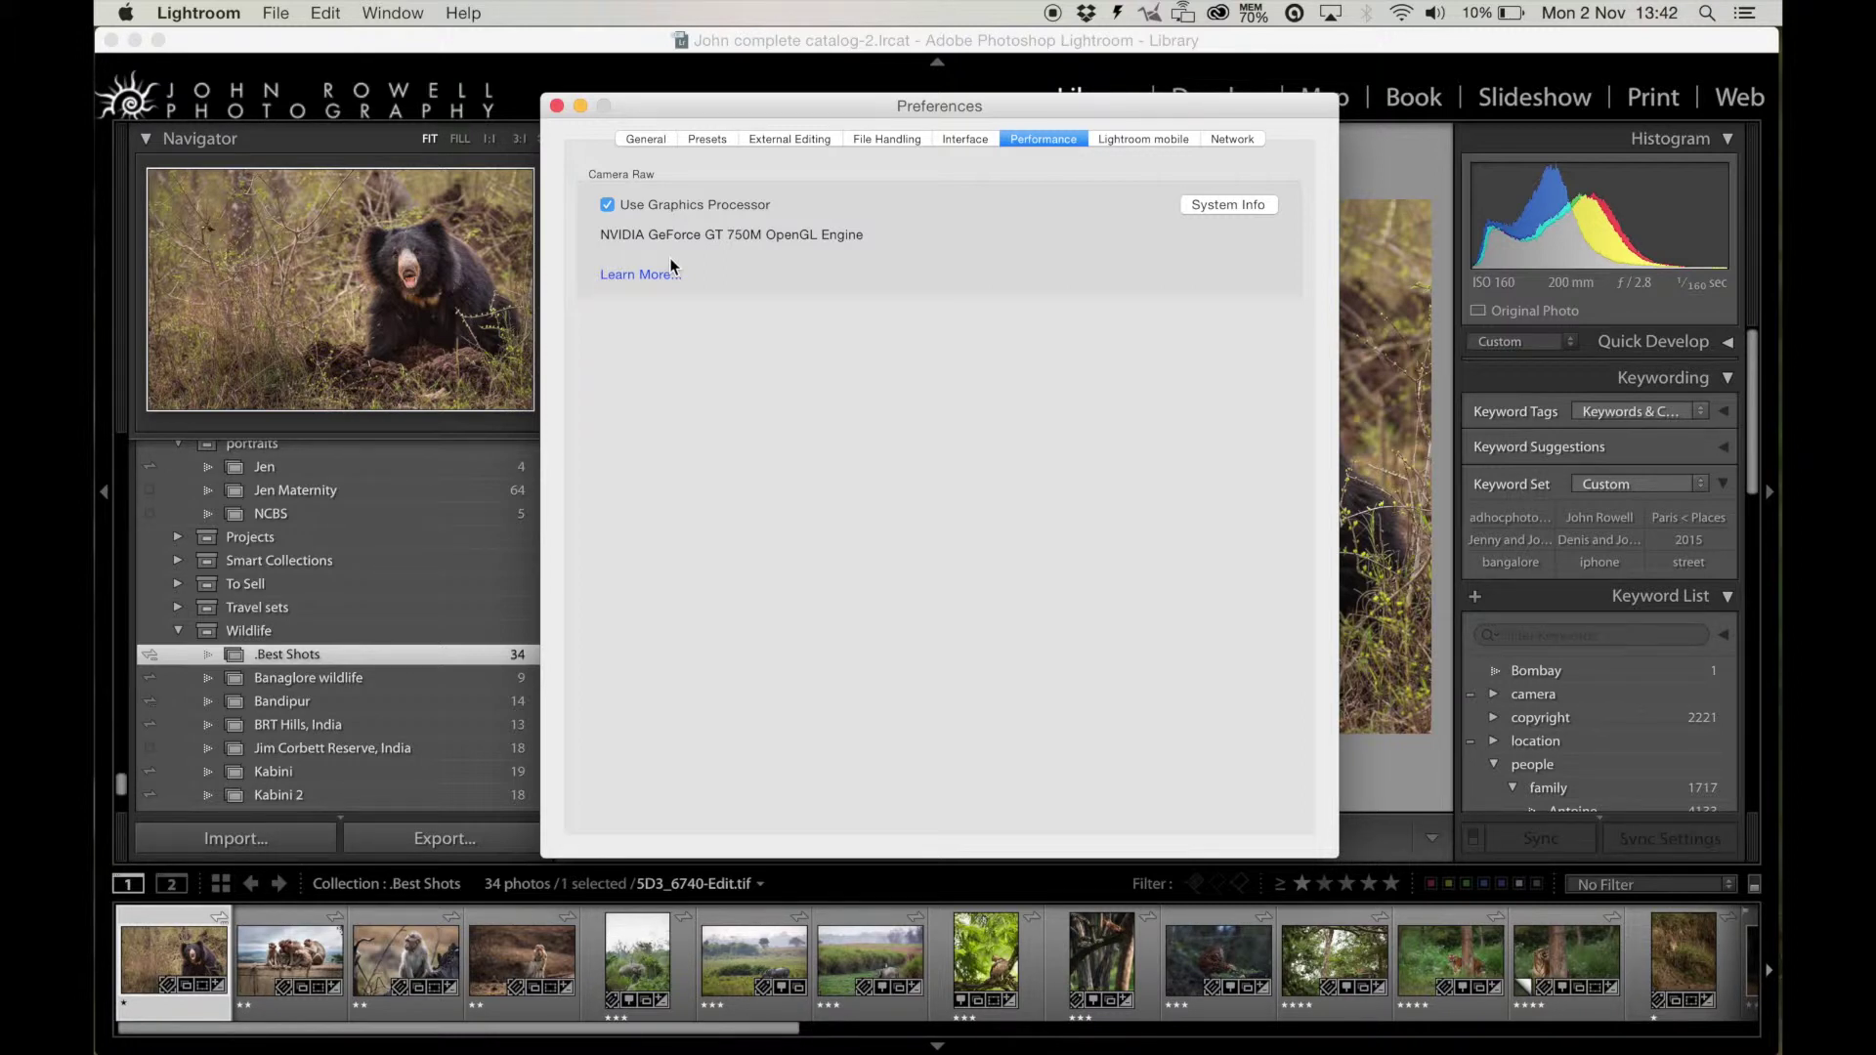
pyautogui.press('super+w')
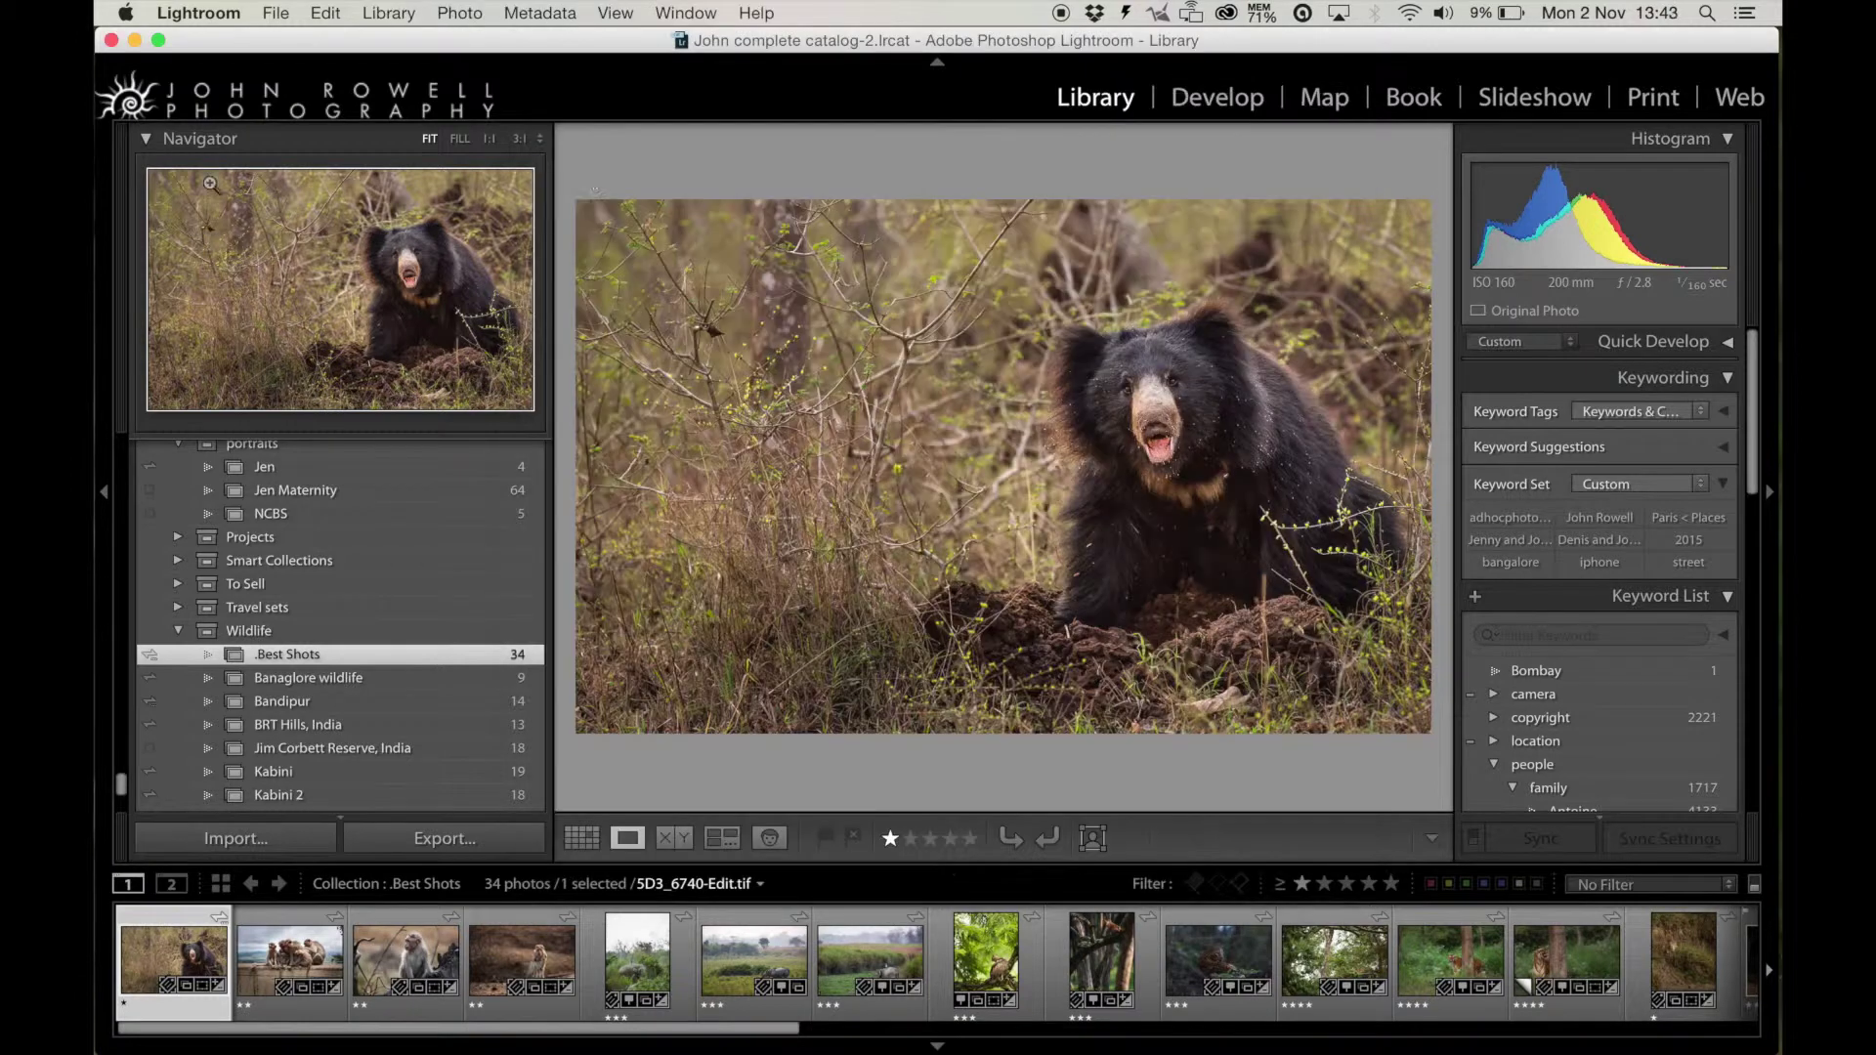
# - Set the Camera Raw cache maximum size to 64 GB in File Handling preferences
pyautogui.click(208, 14)
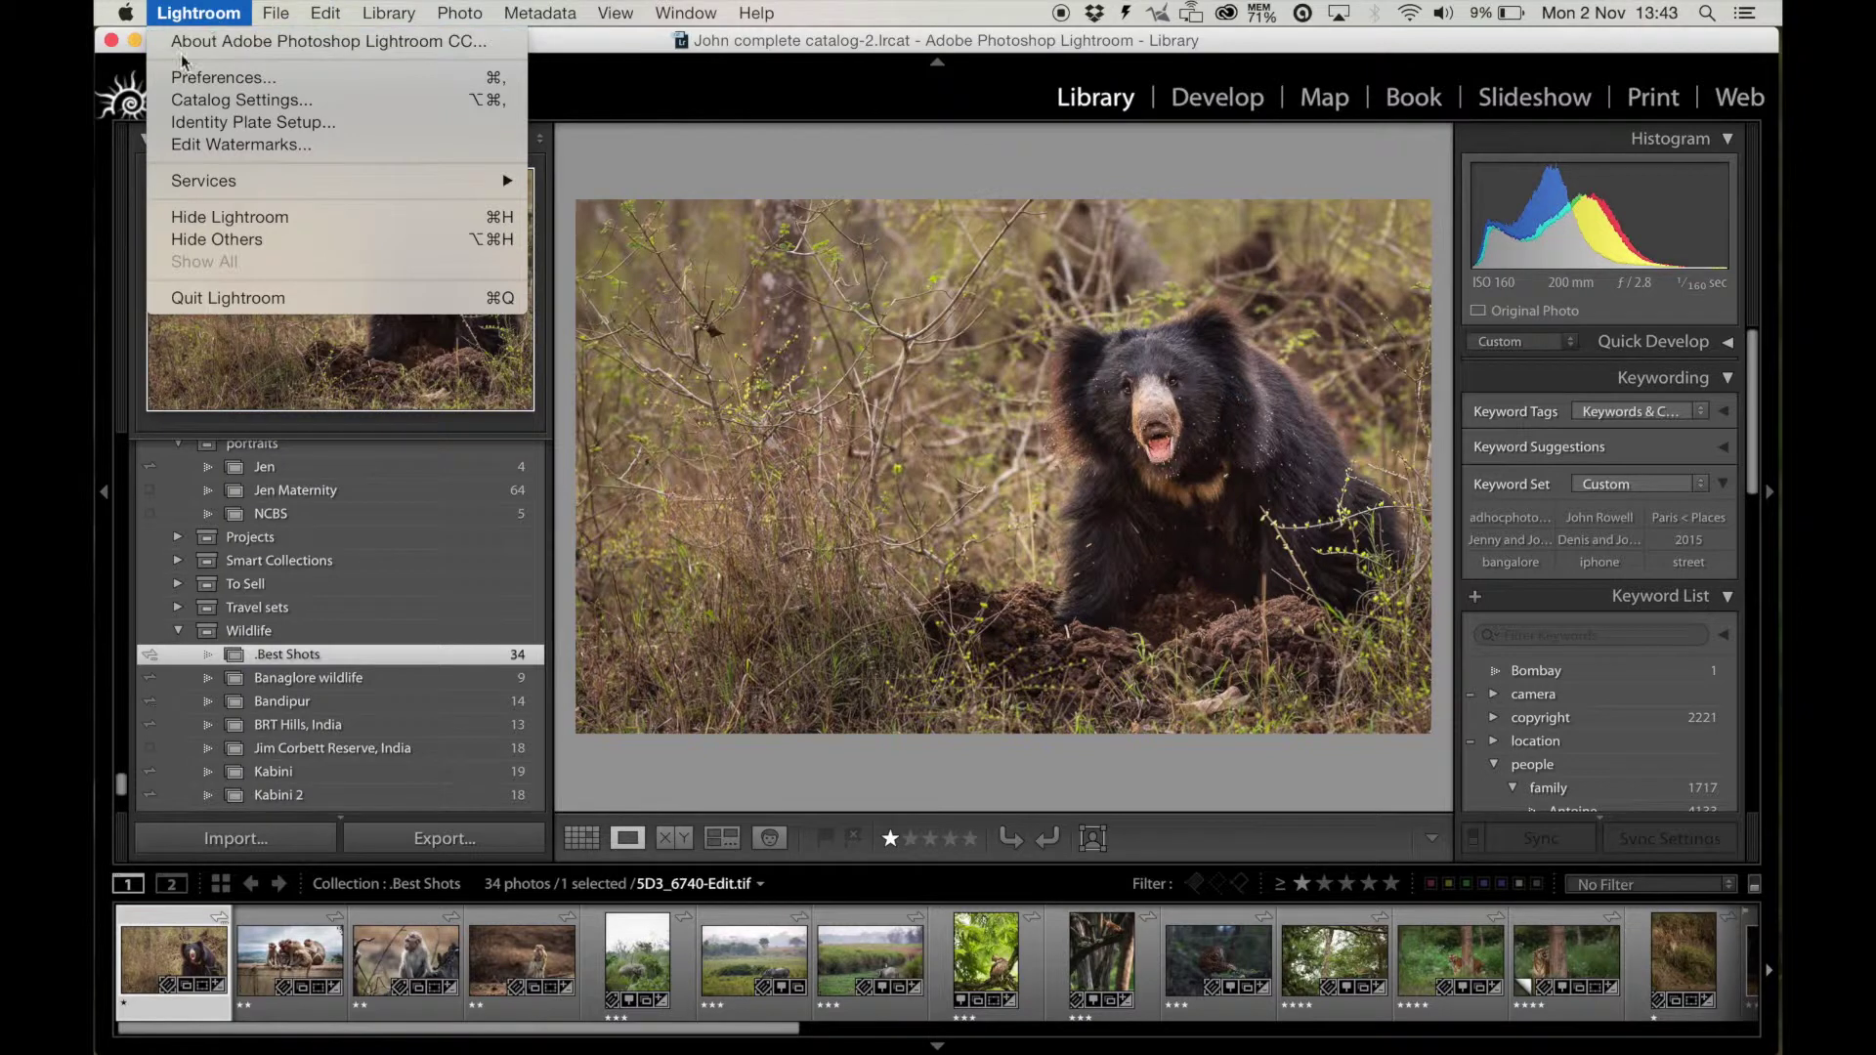
pyautogui.click(211, 77)
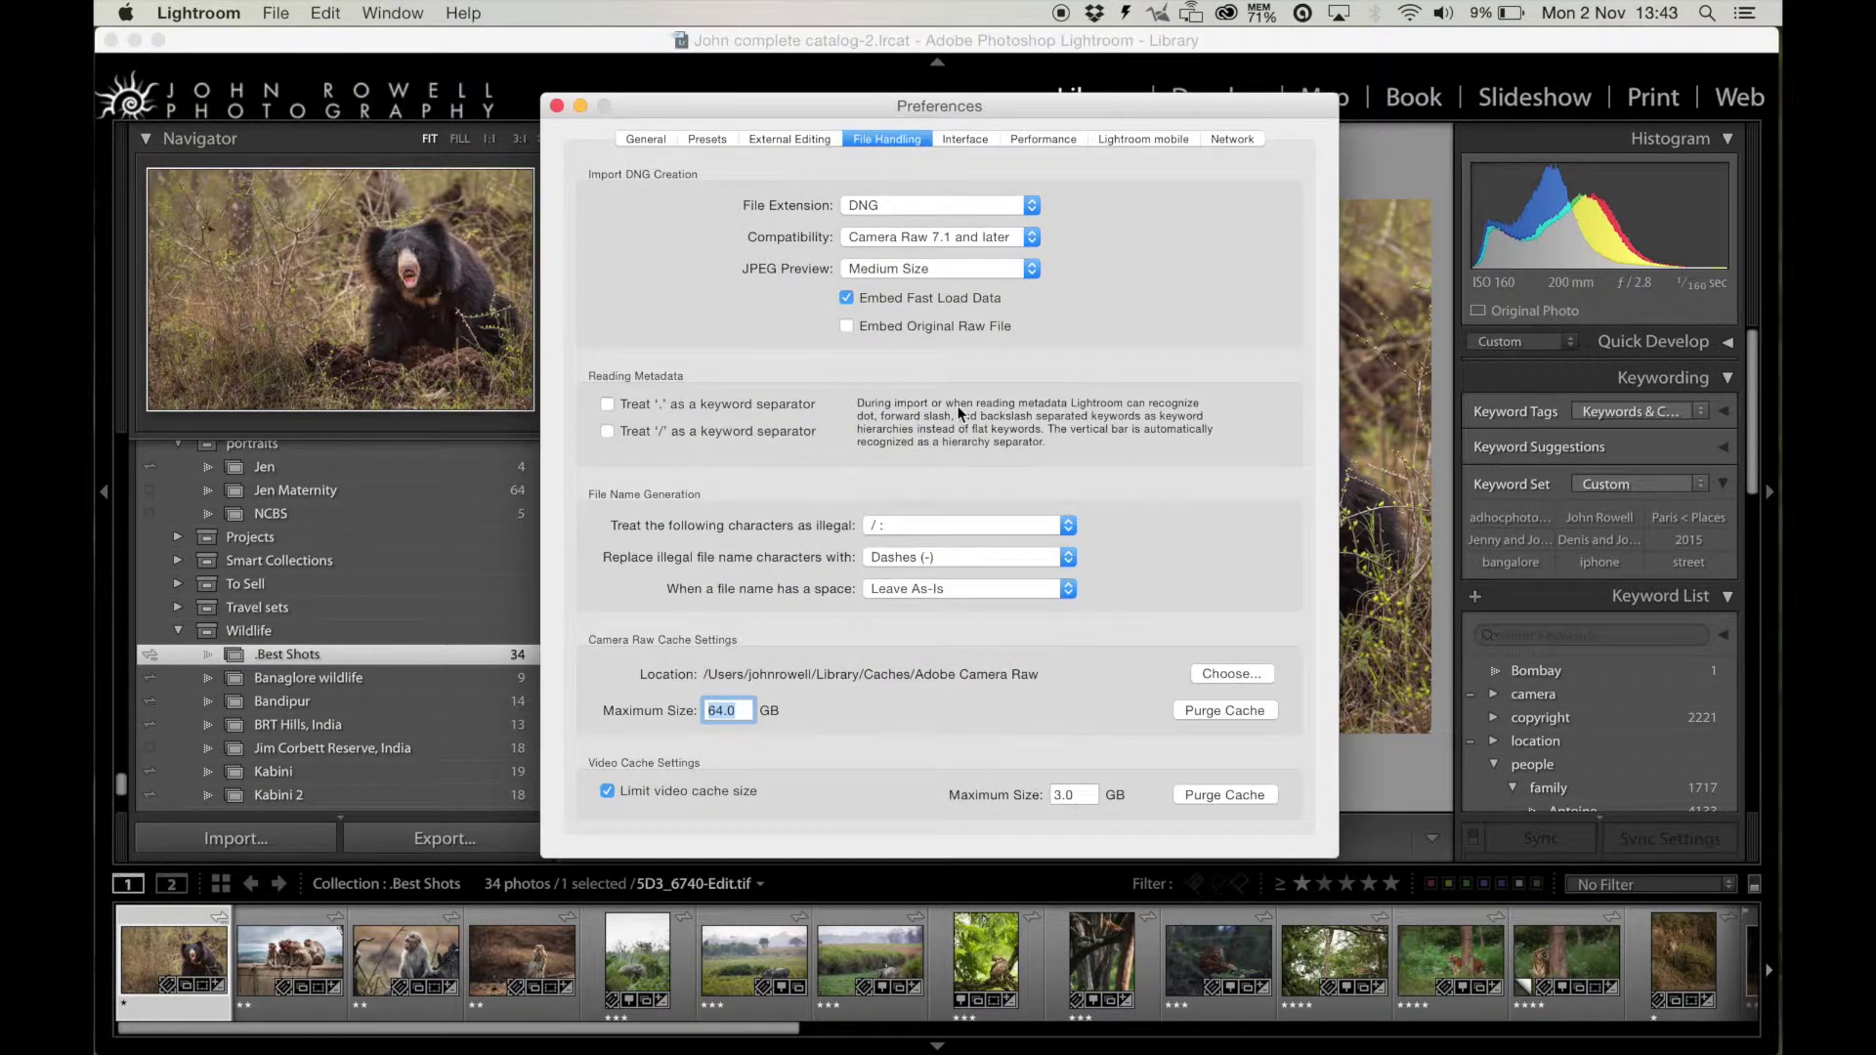
pyautogui.click(900, 135)
pyautogui.doubleClick(739, 710)
pyautogui.write('1')
pyautogui.press('BackSpace')
pyautogui.write('64')
# - Commit the 64 GB cache size and collapse the Photomasters and Pictures folders in Folders
pyautogui.click(881, 673)
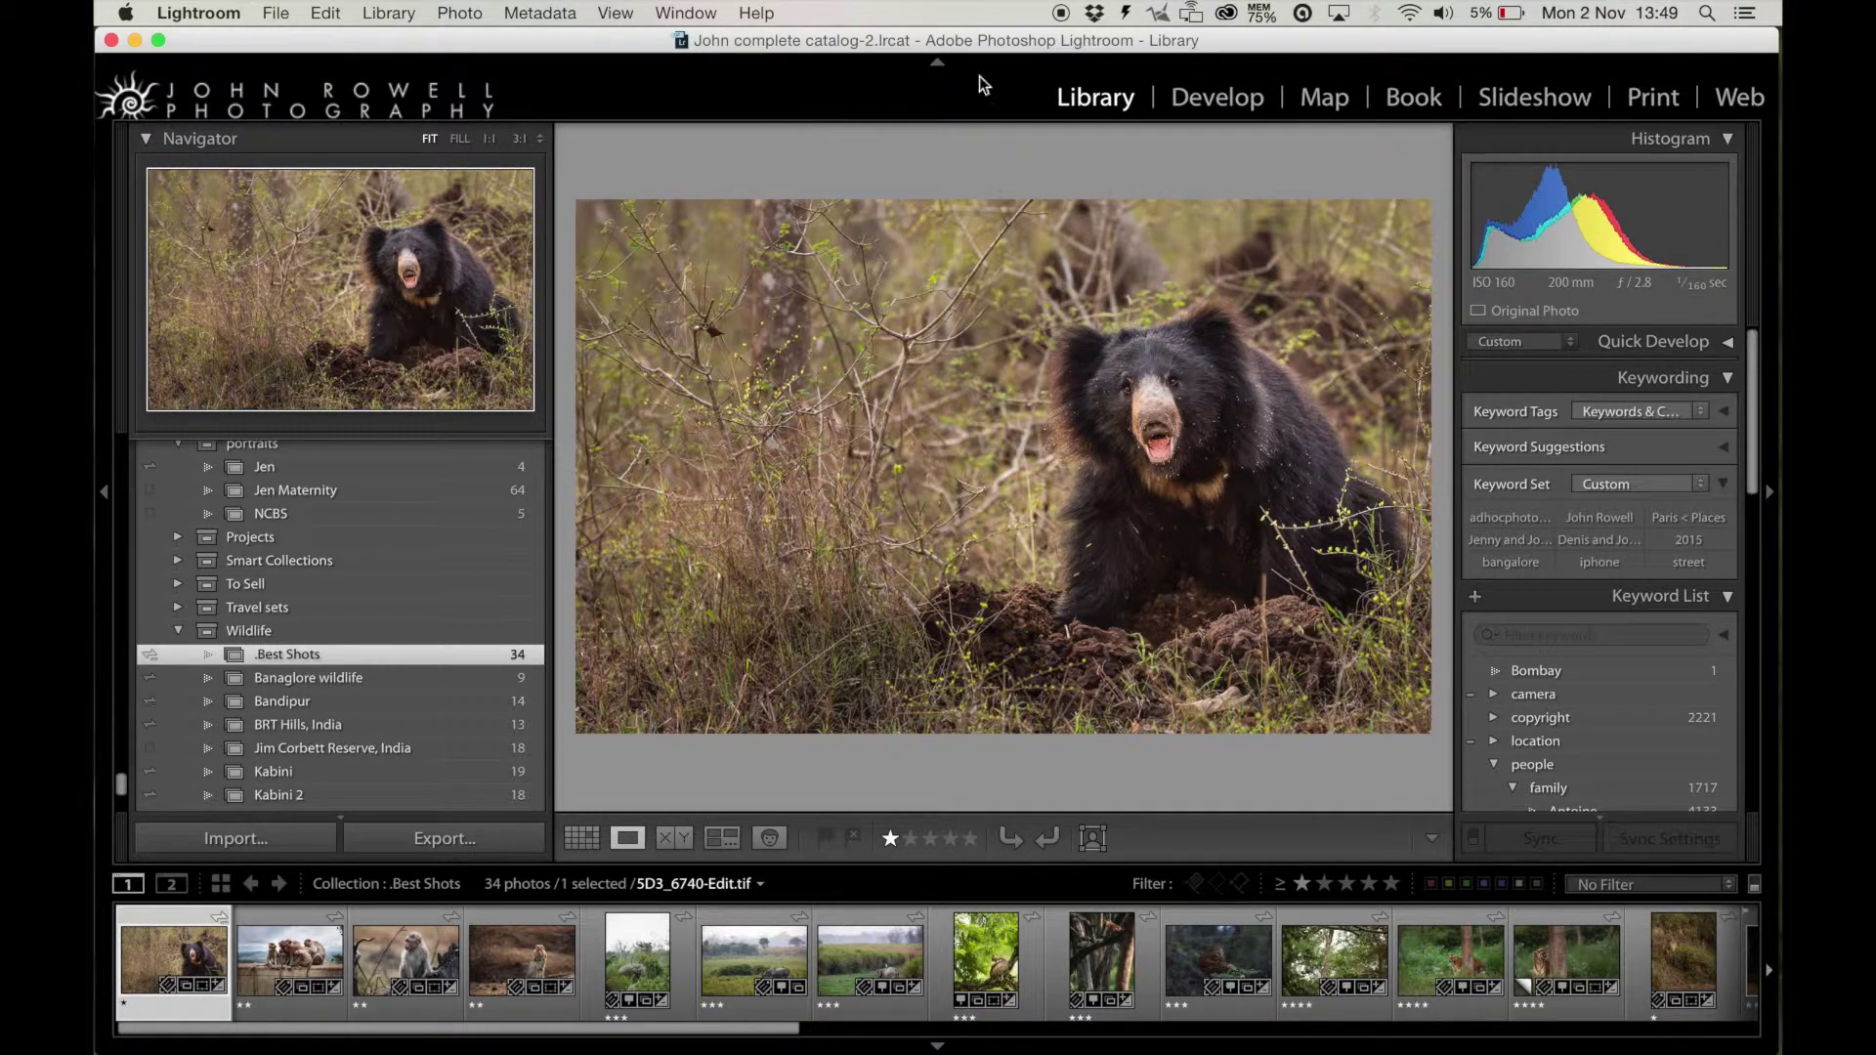
pyautogui.scroll(2, 251, 594)
pyautogui.scroll(15, 251, 593)
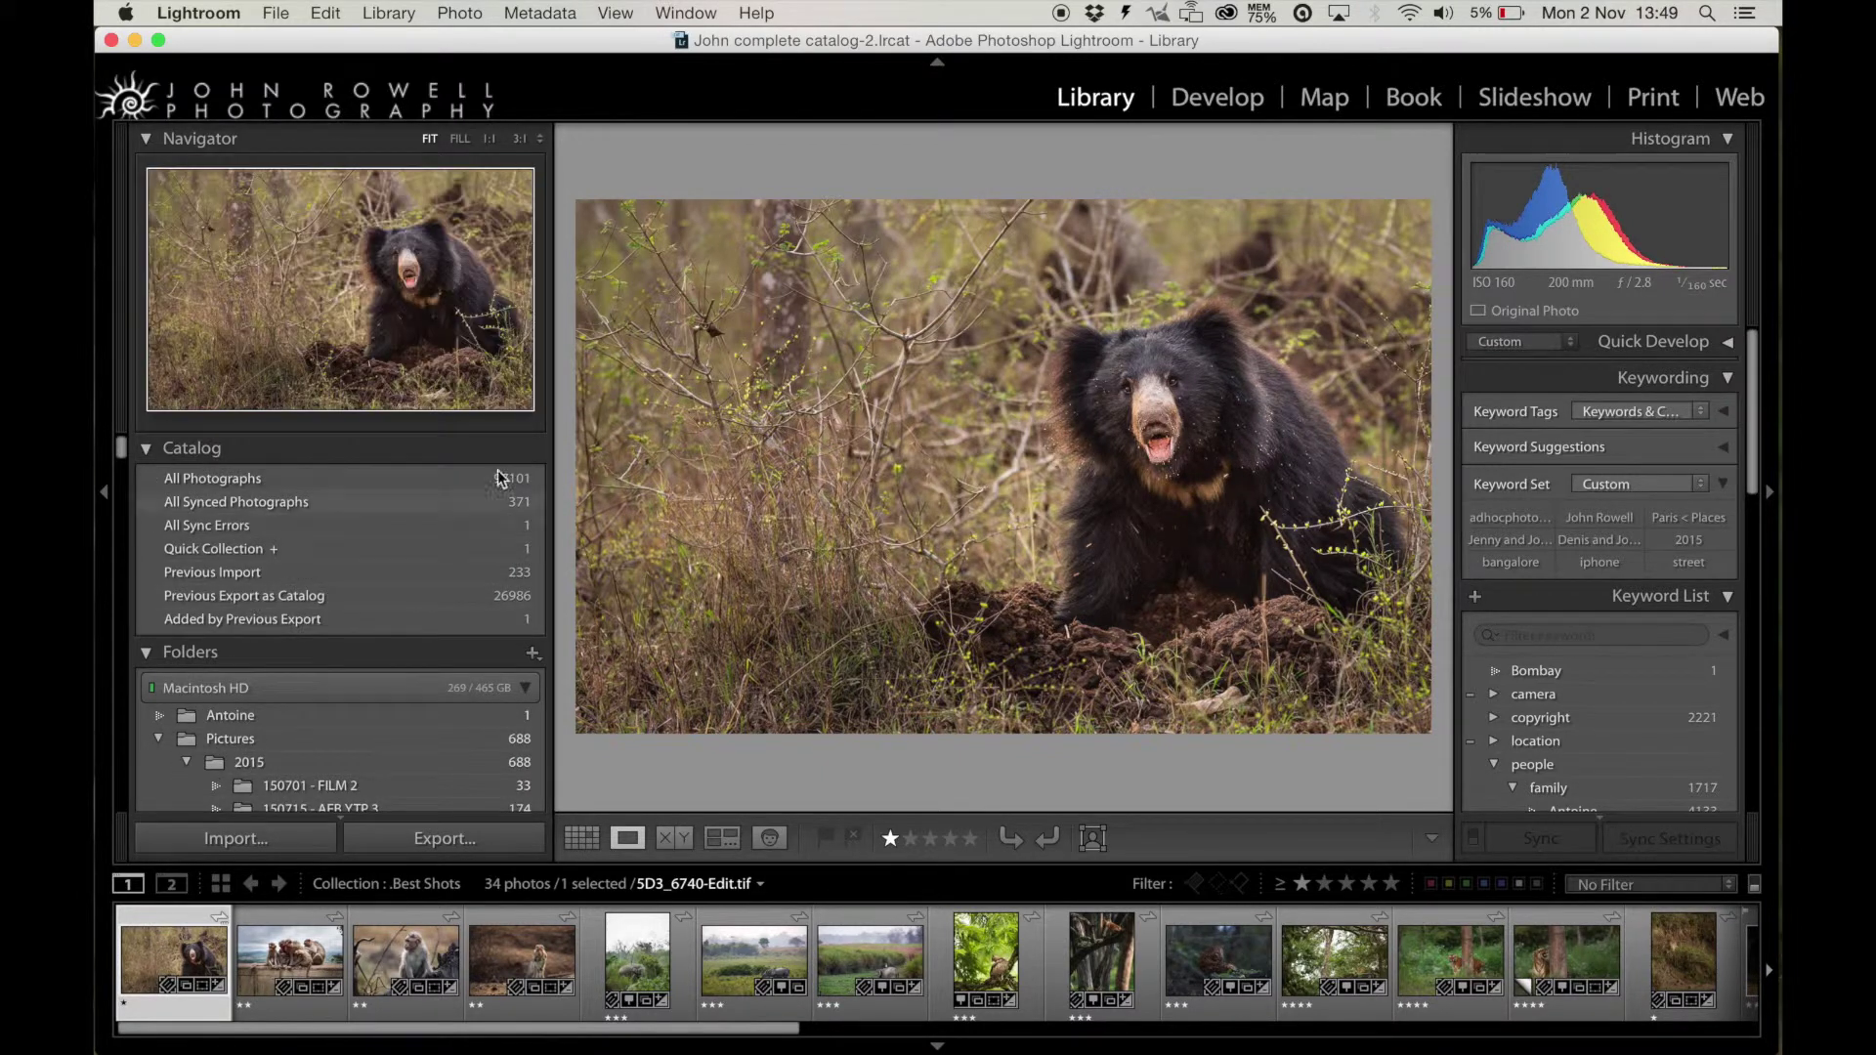
pyautogui.scroll(-7, 309, 616)
pyautogui.scroll(2, 312, 622)
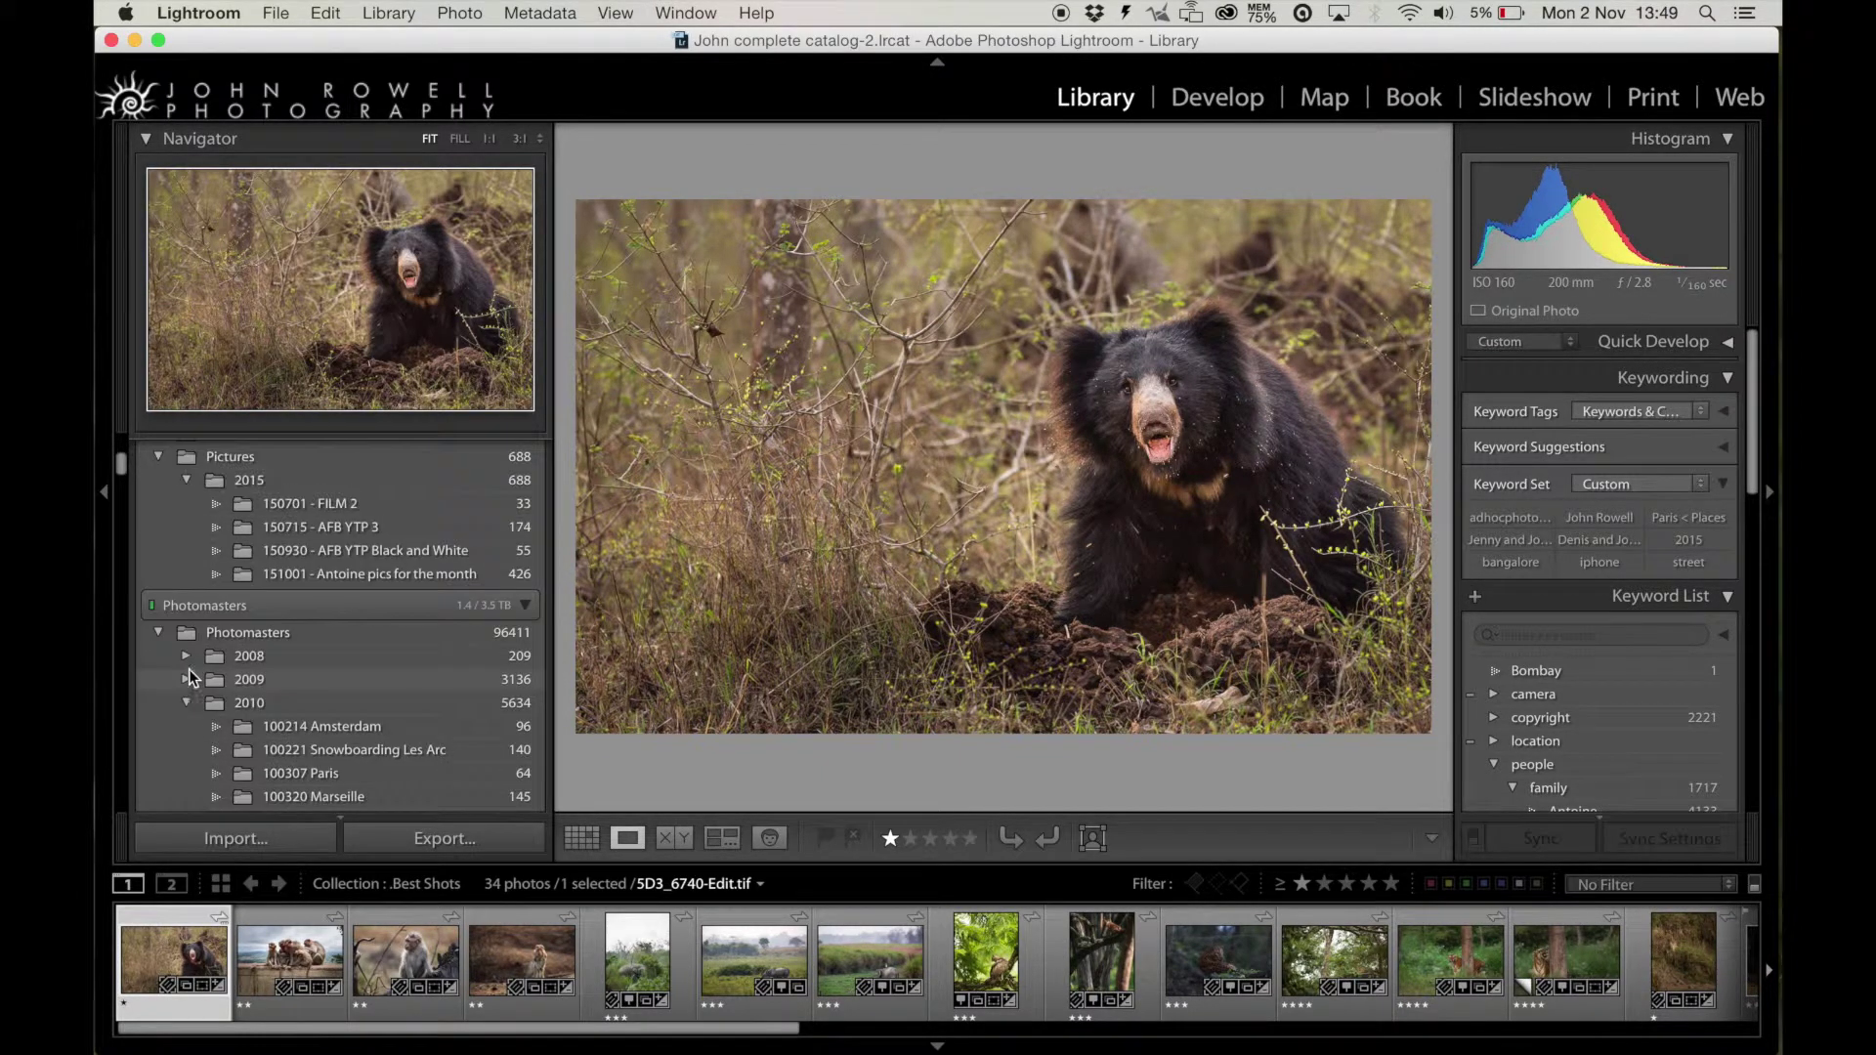
pyautogui.click(156, 635)
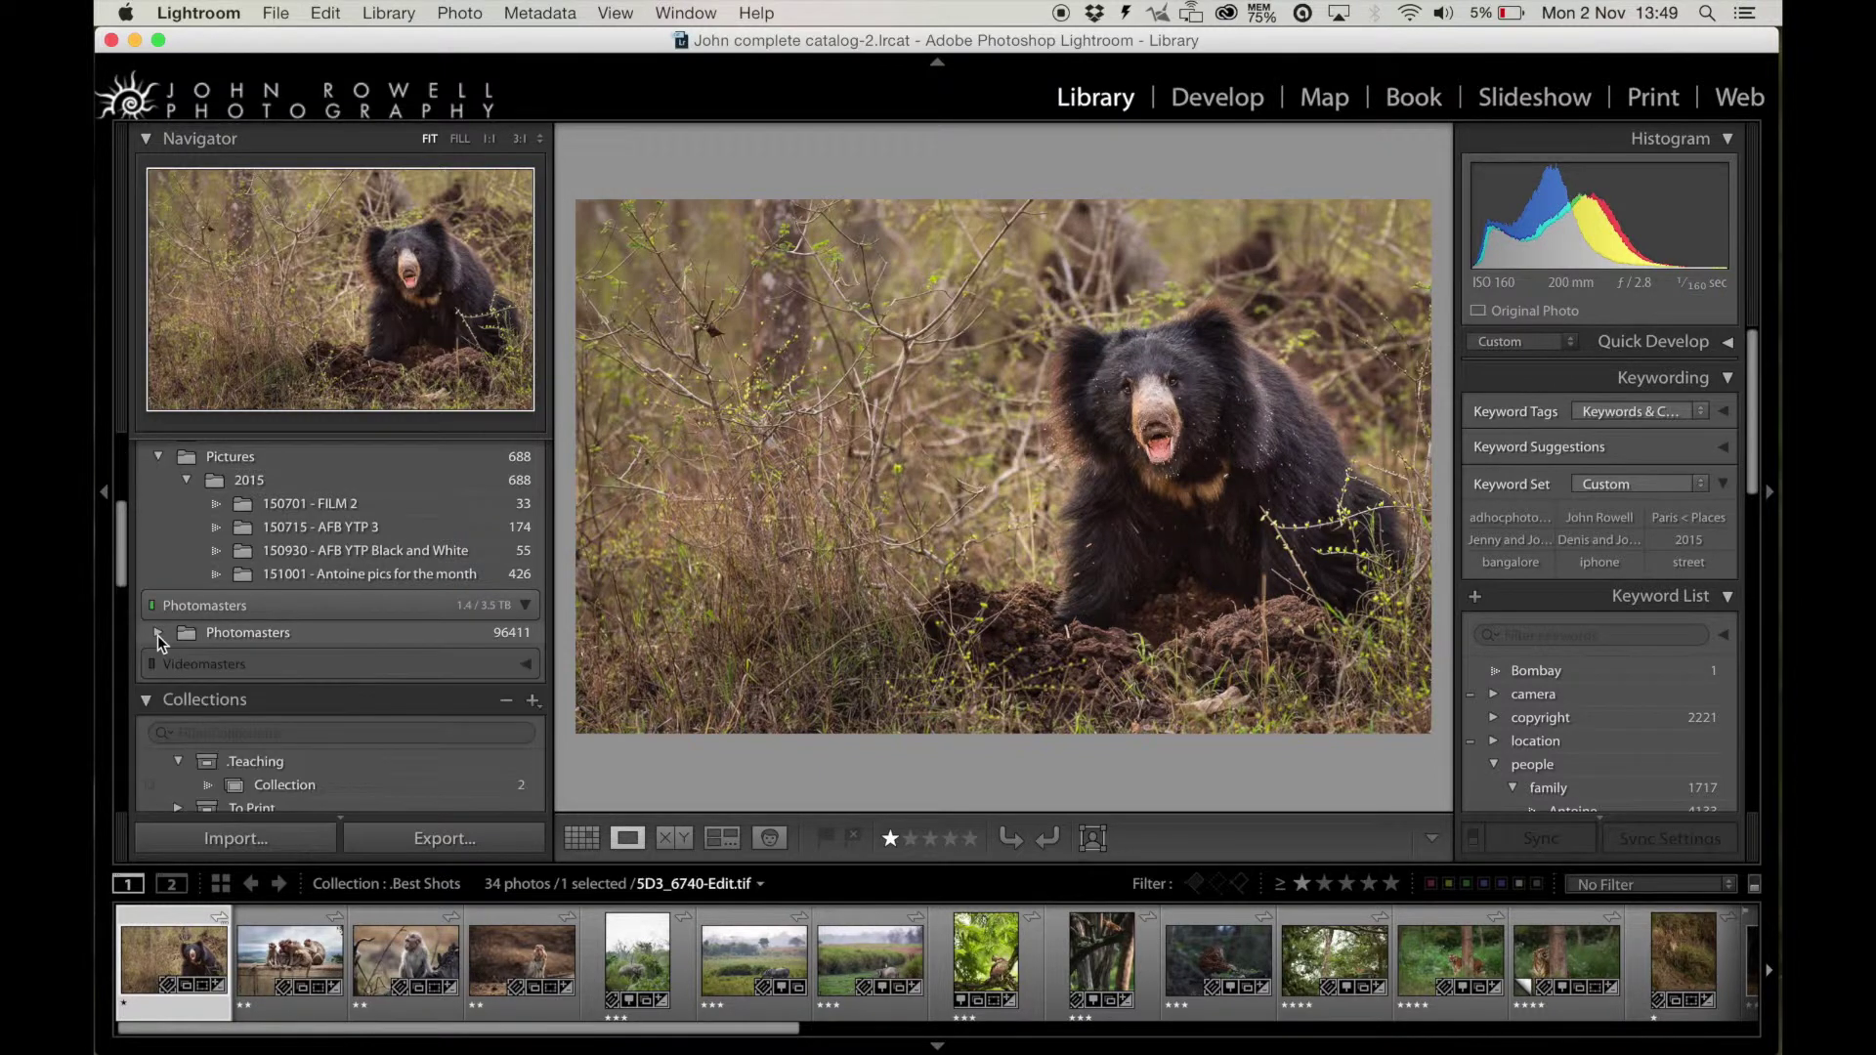
pyautogui.scroll(-2, 157, 635)
pyautogui.scroll(4, 156, 635)
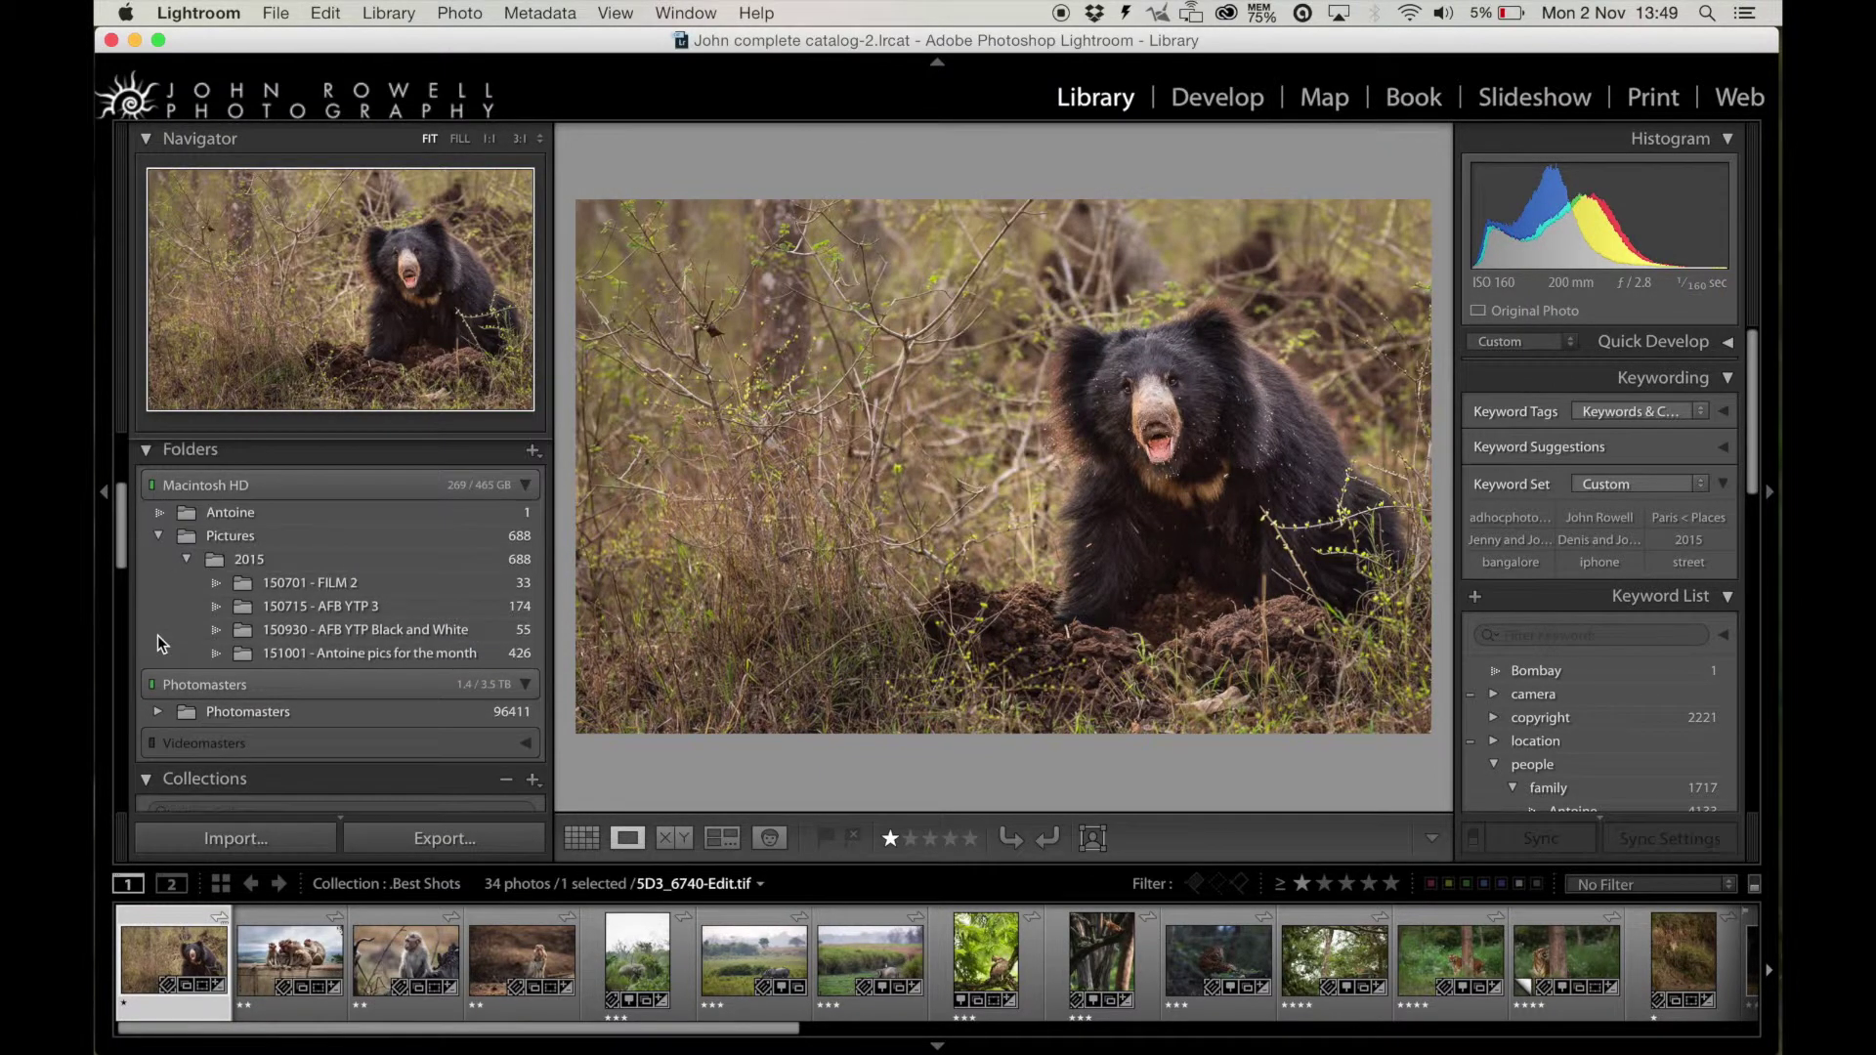
pyautogui.click(159, 537)
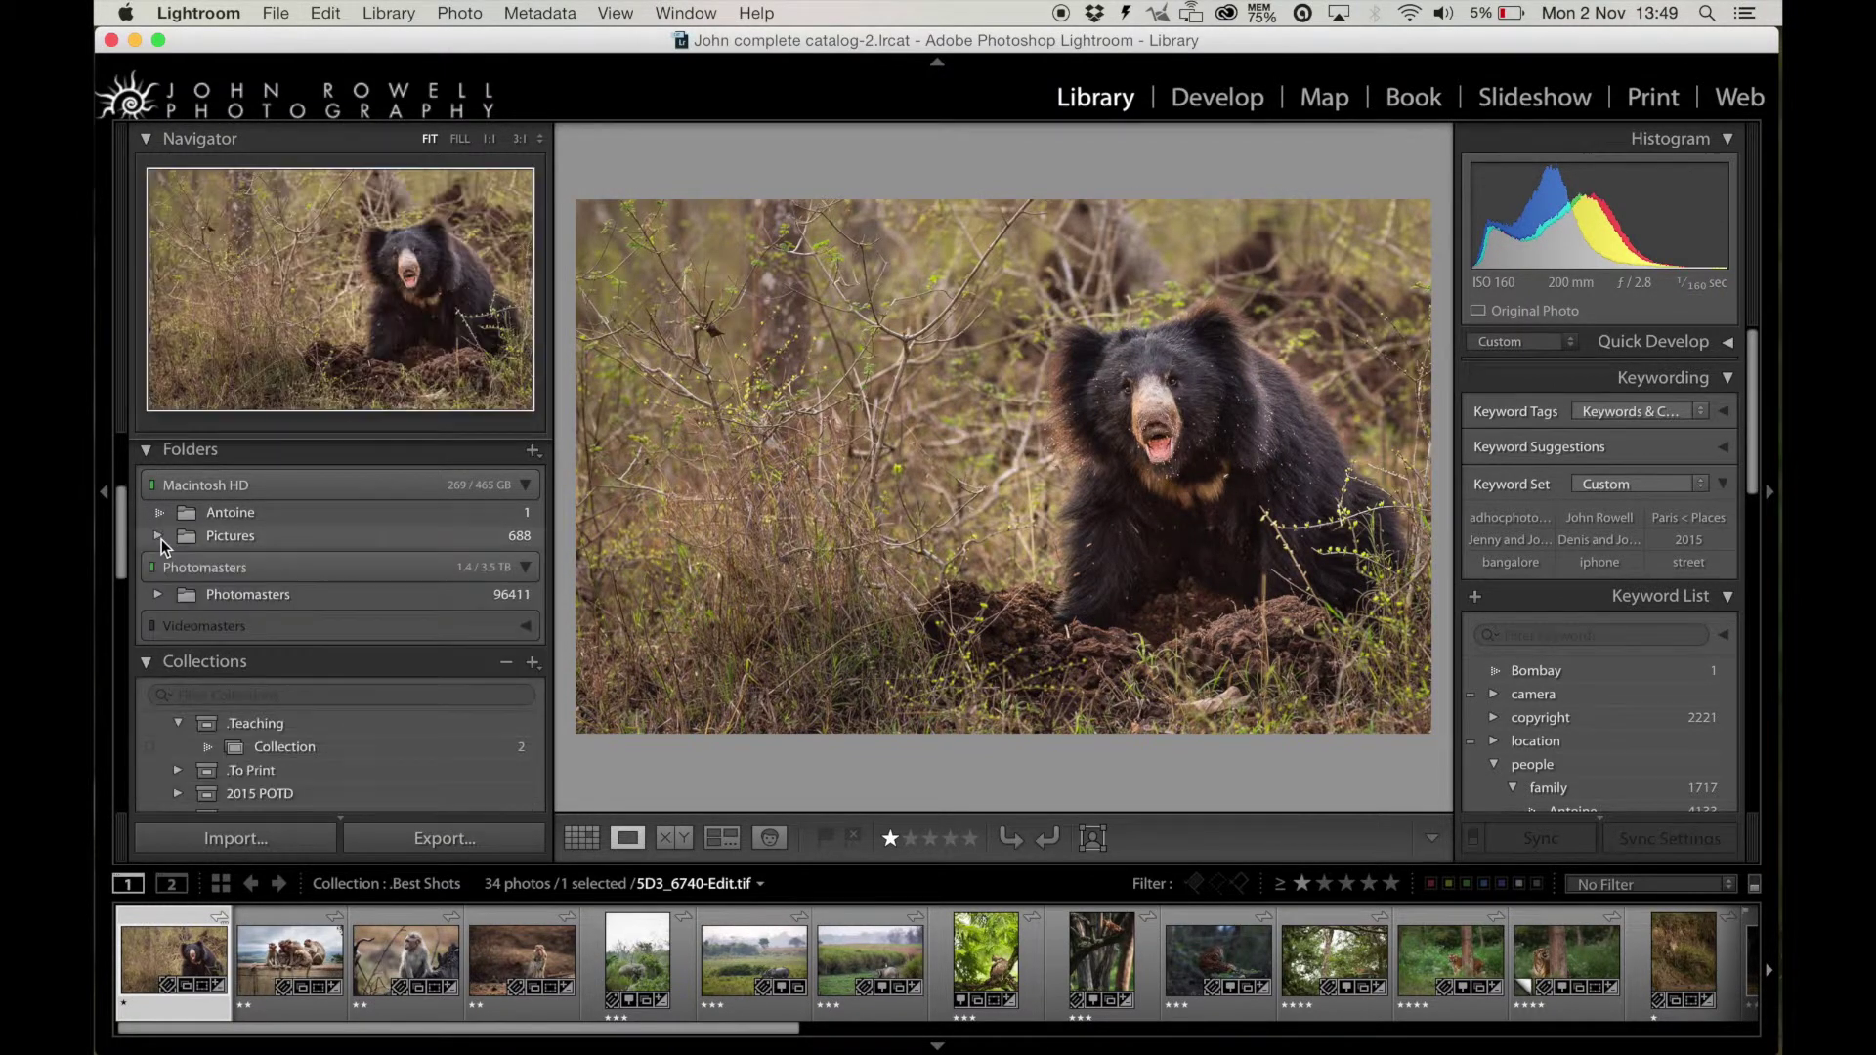
# - Expand Photomasters and export its 2010 folder as a separate catalog
pyautogui.click(154, 595)
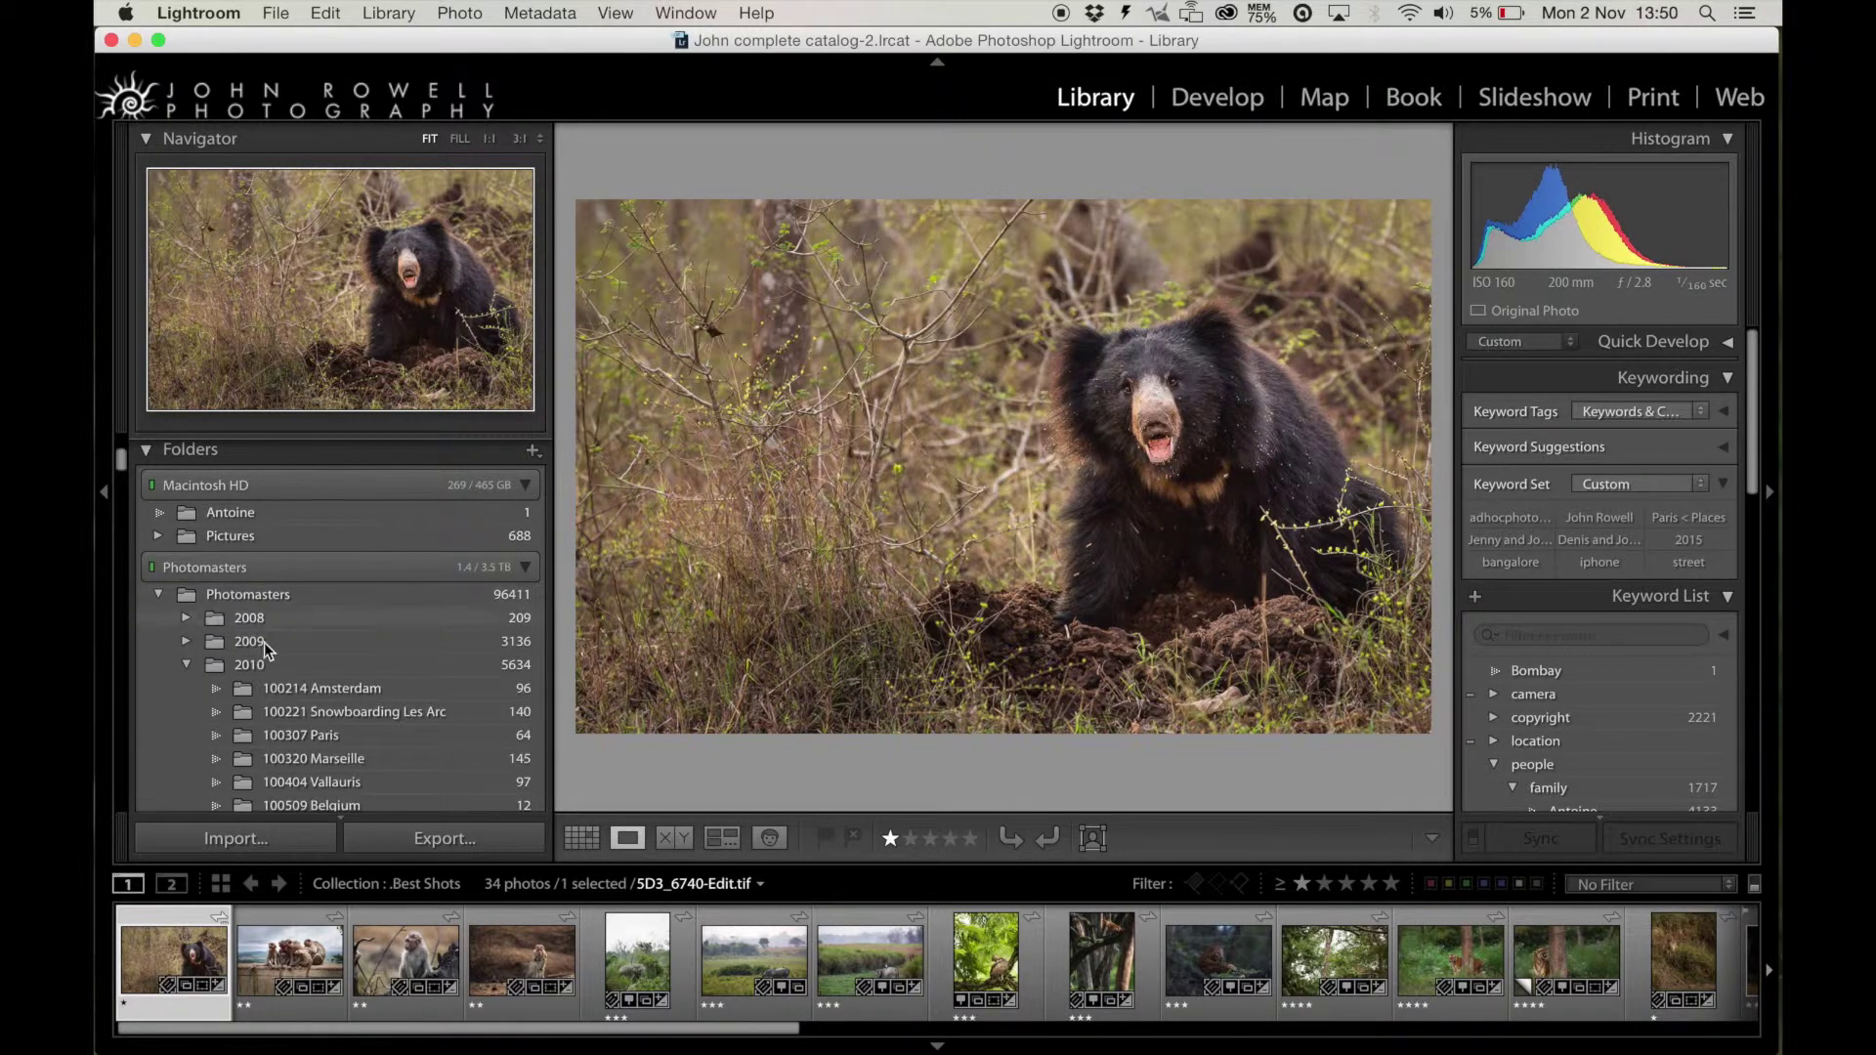
pyautogui.rightClick(256, 663)
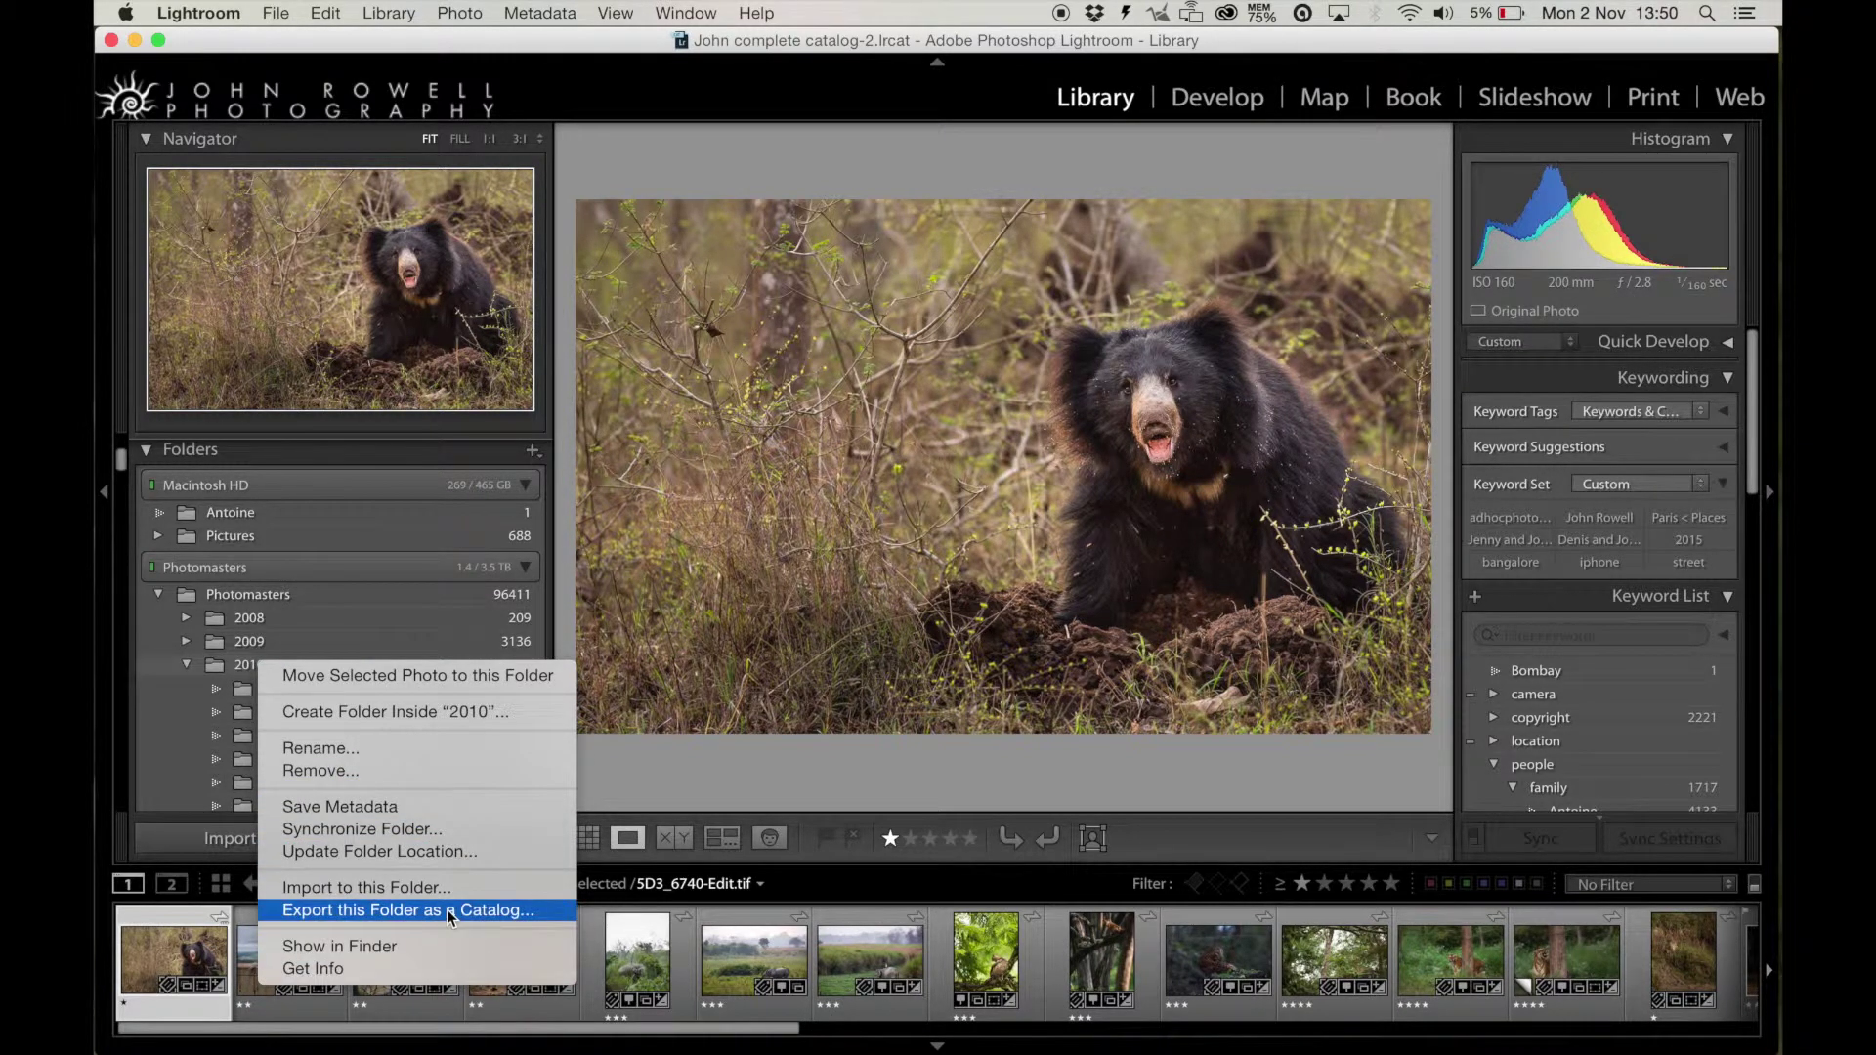
pyautogui.click(544, 424)
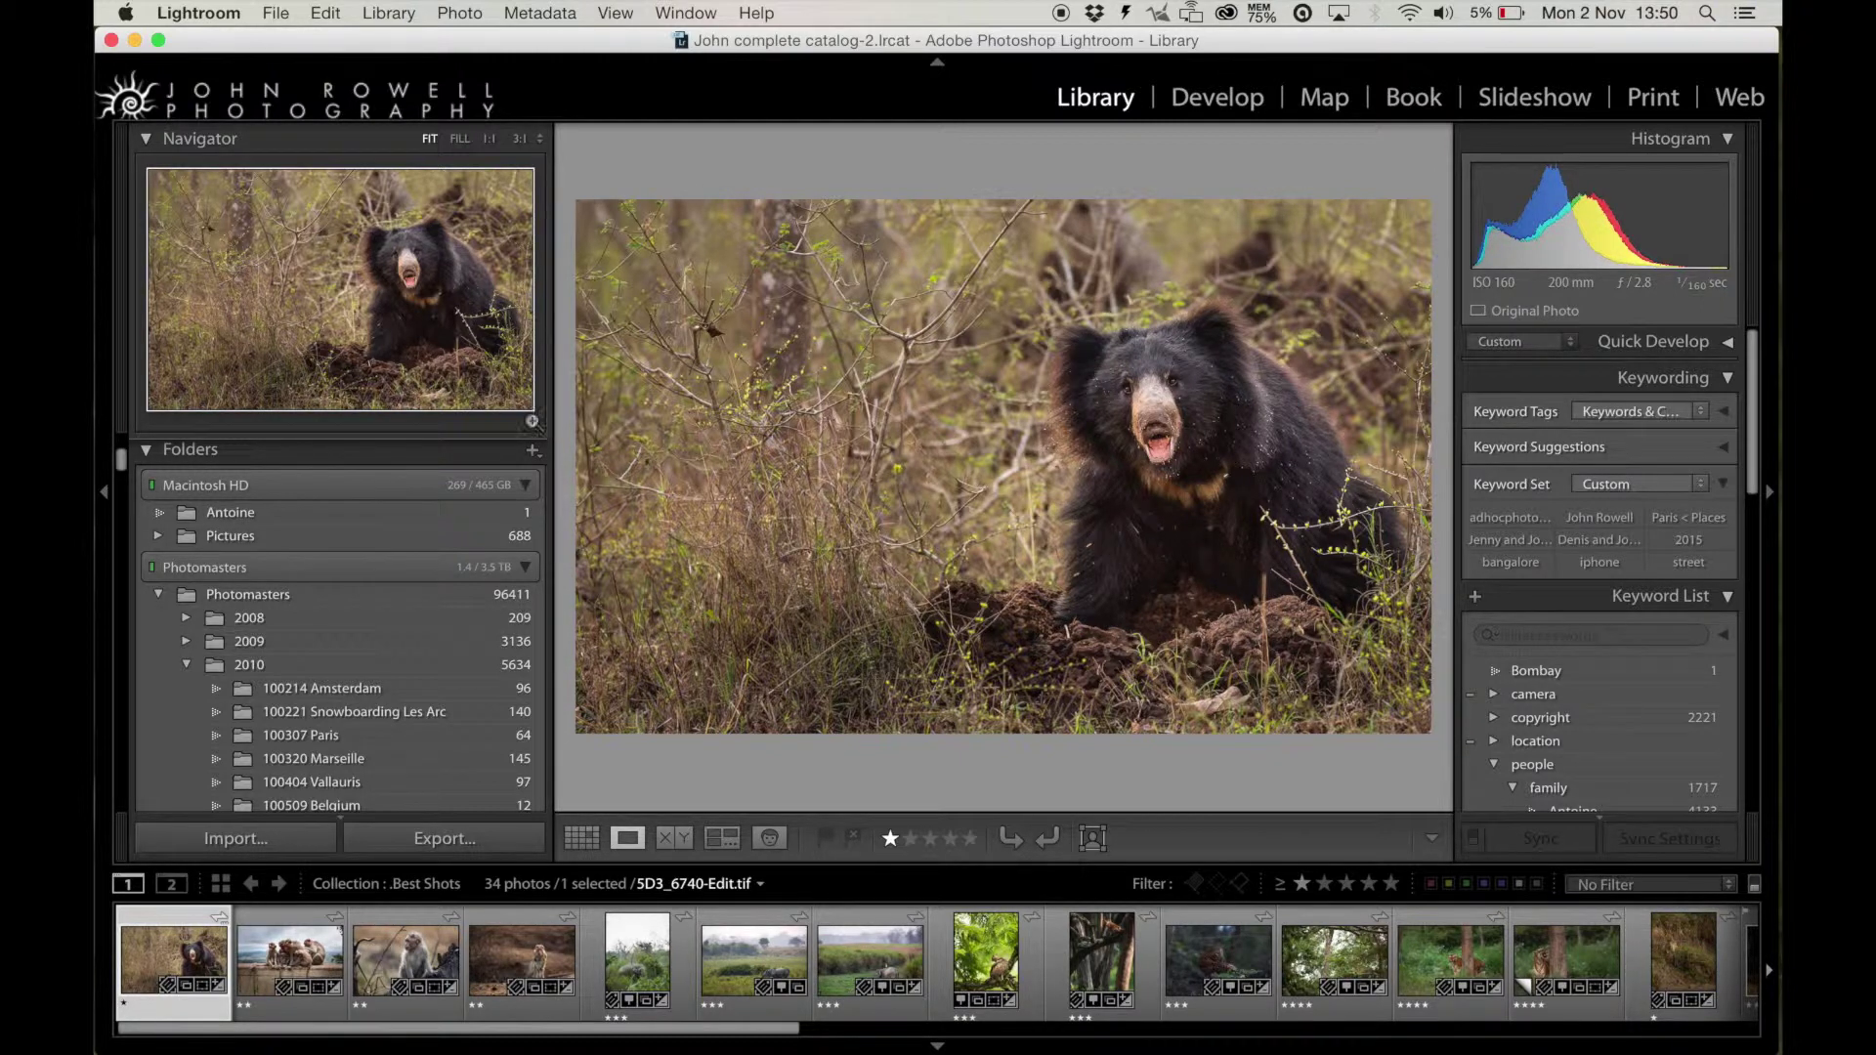
pyautogui.click(273, 14)
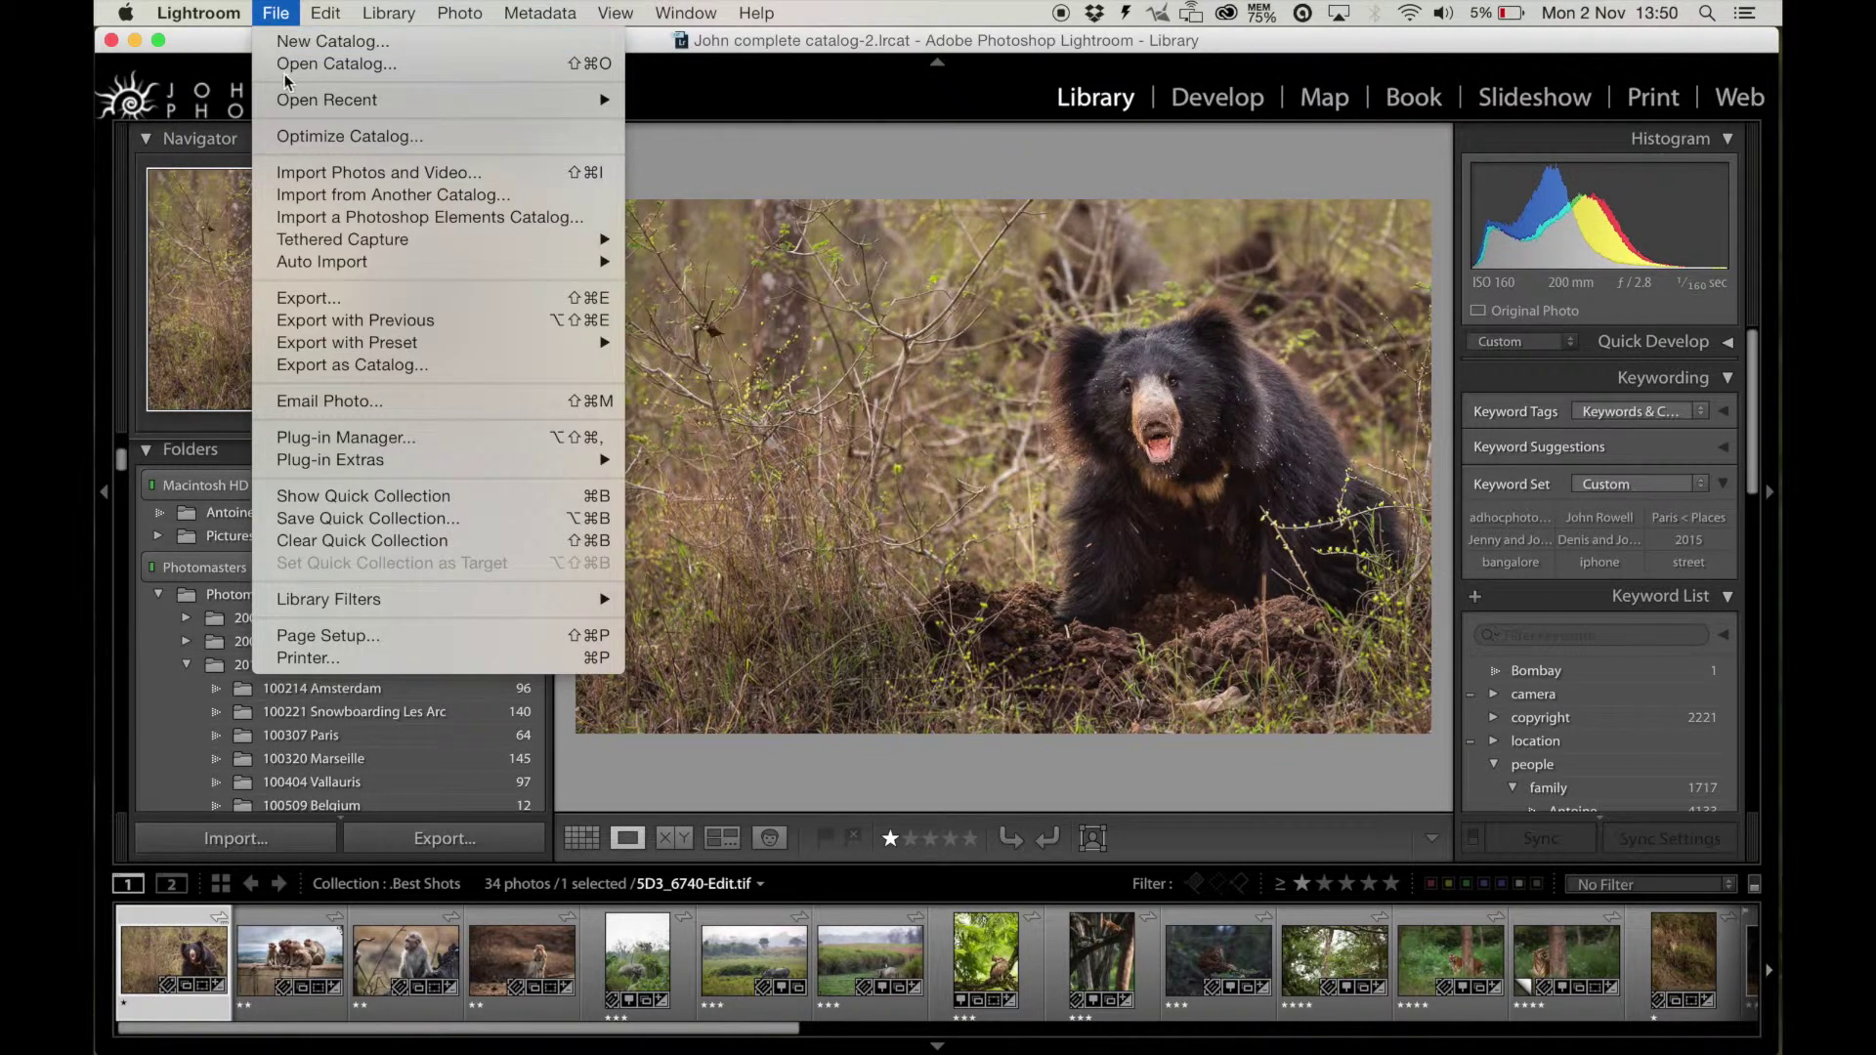
pyautogui.click(821, 153)
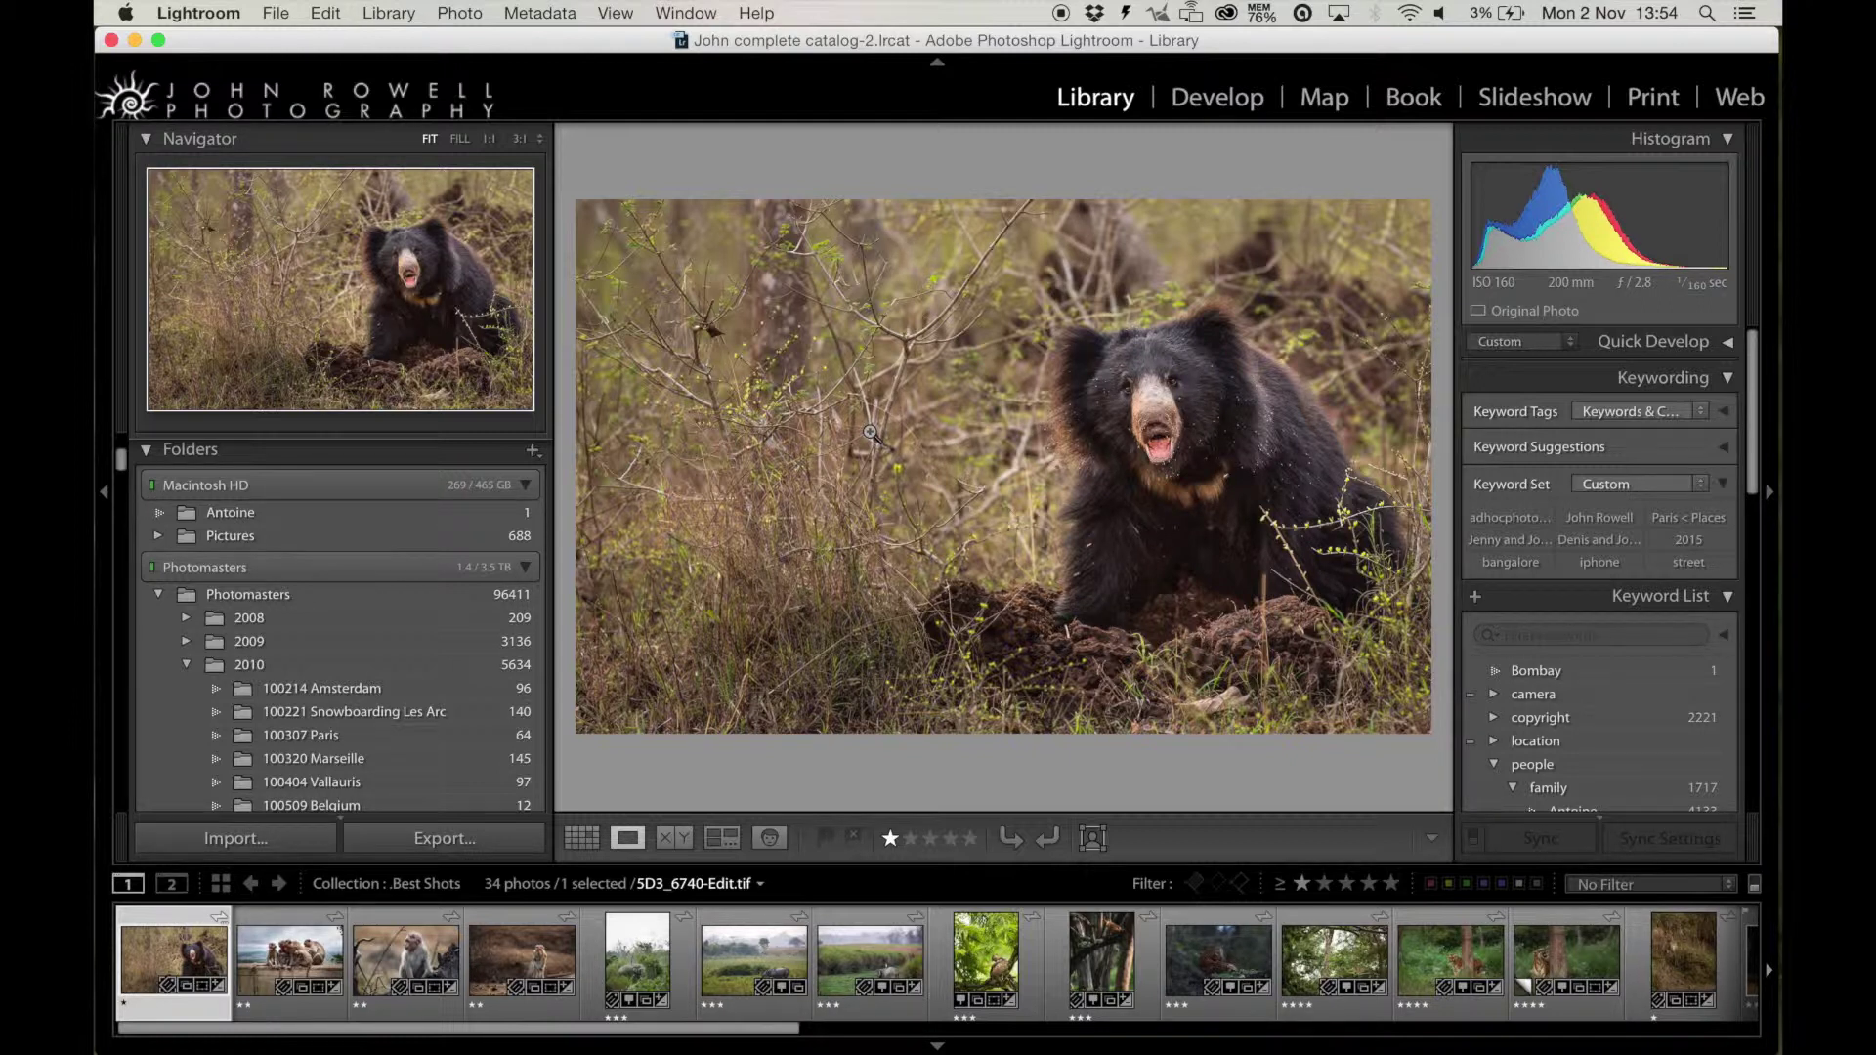
# - Open Catalog Settings to review the 1.51 GB catalog size and its Never backup schedule
pyautogui.click(175, 10)
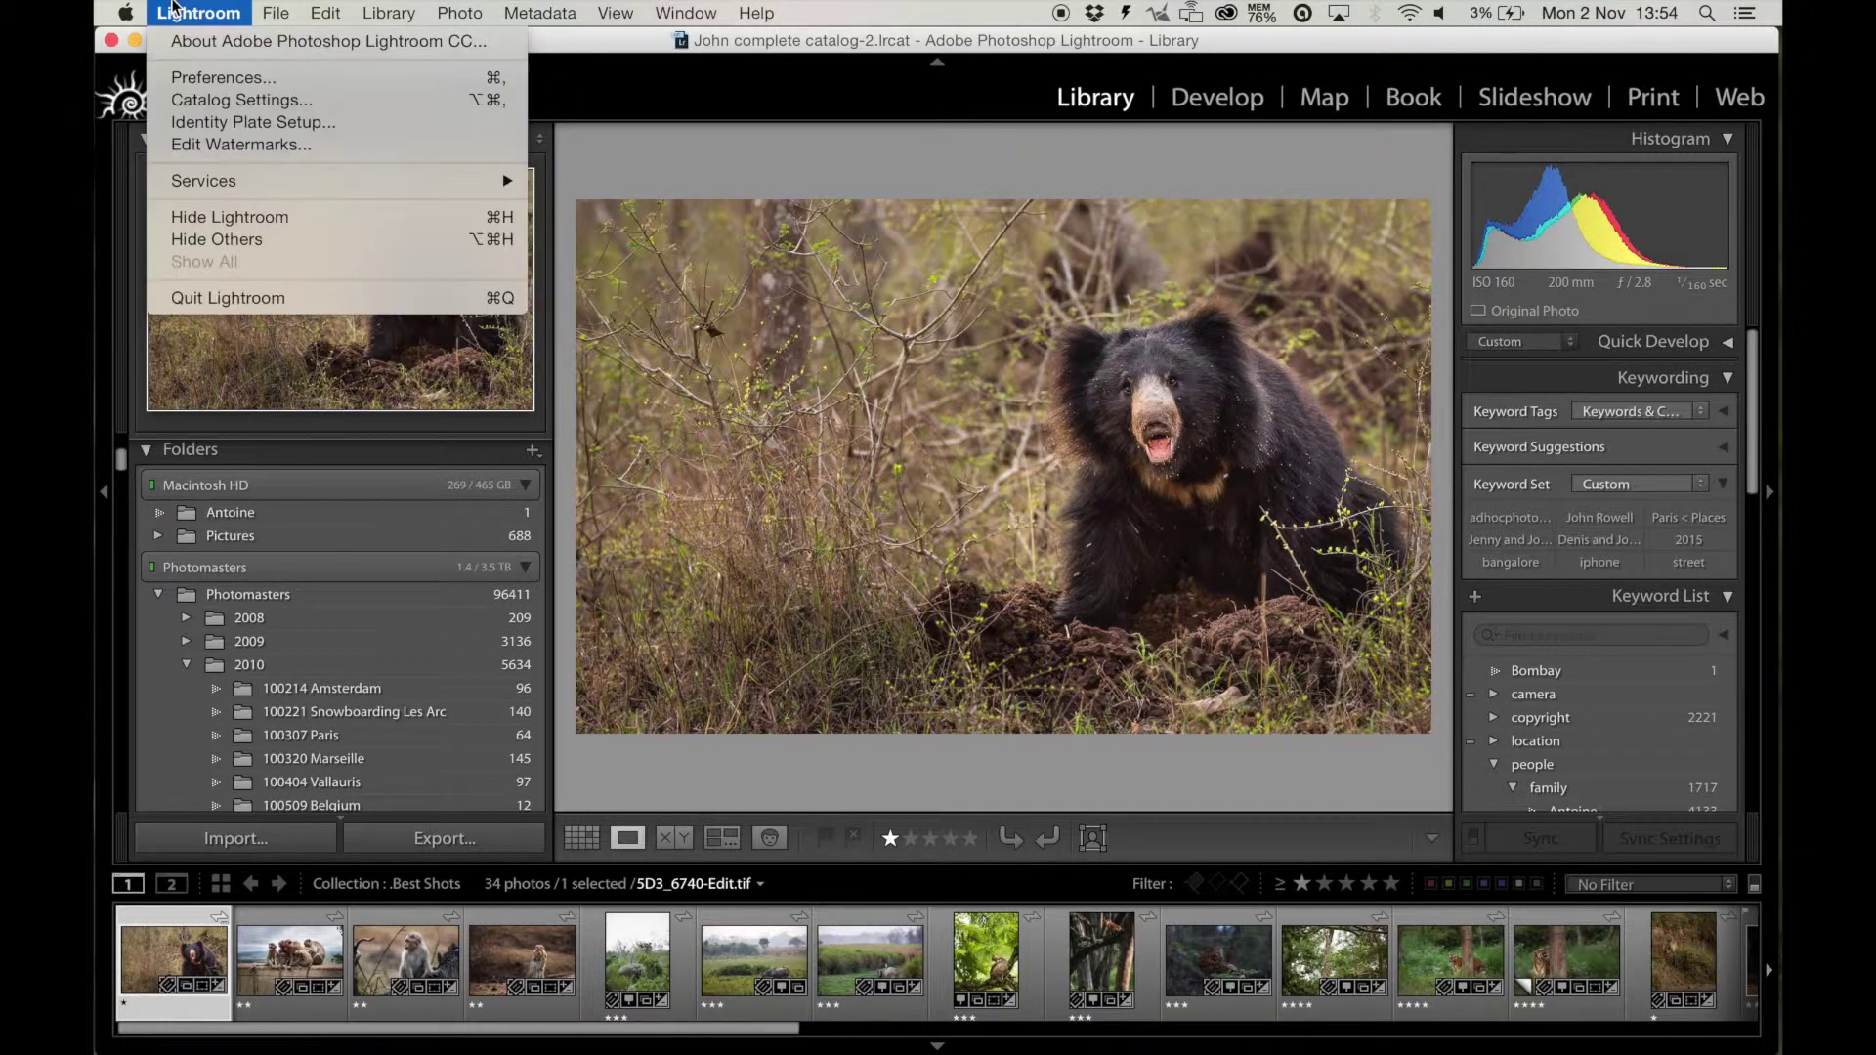
pyautogui.click(205, 100)
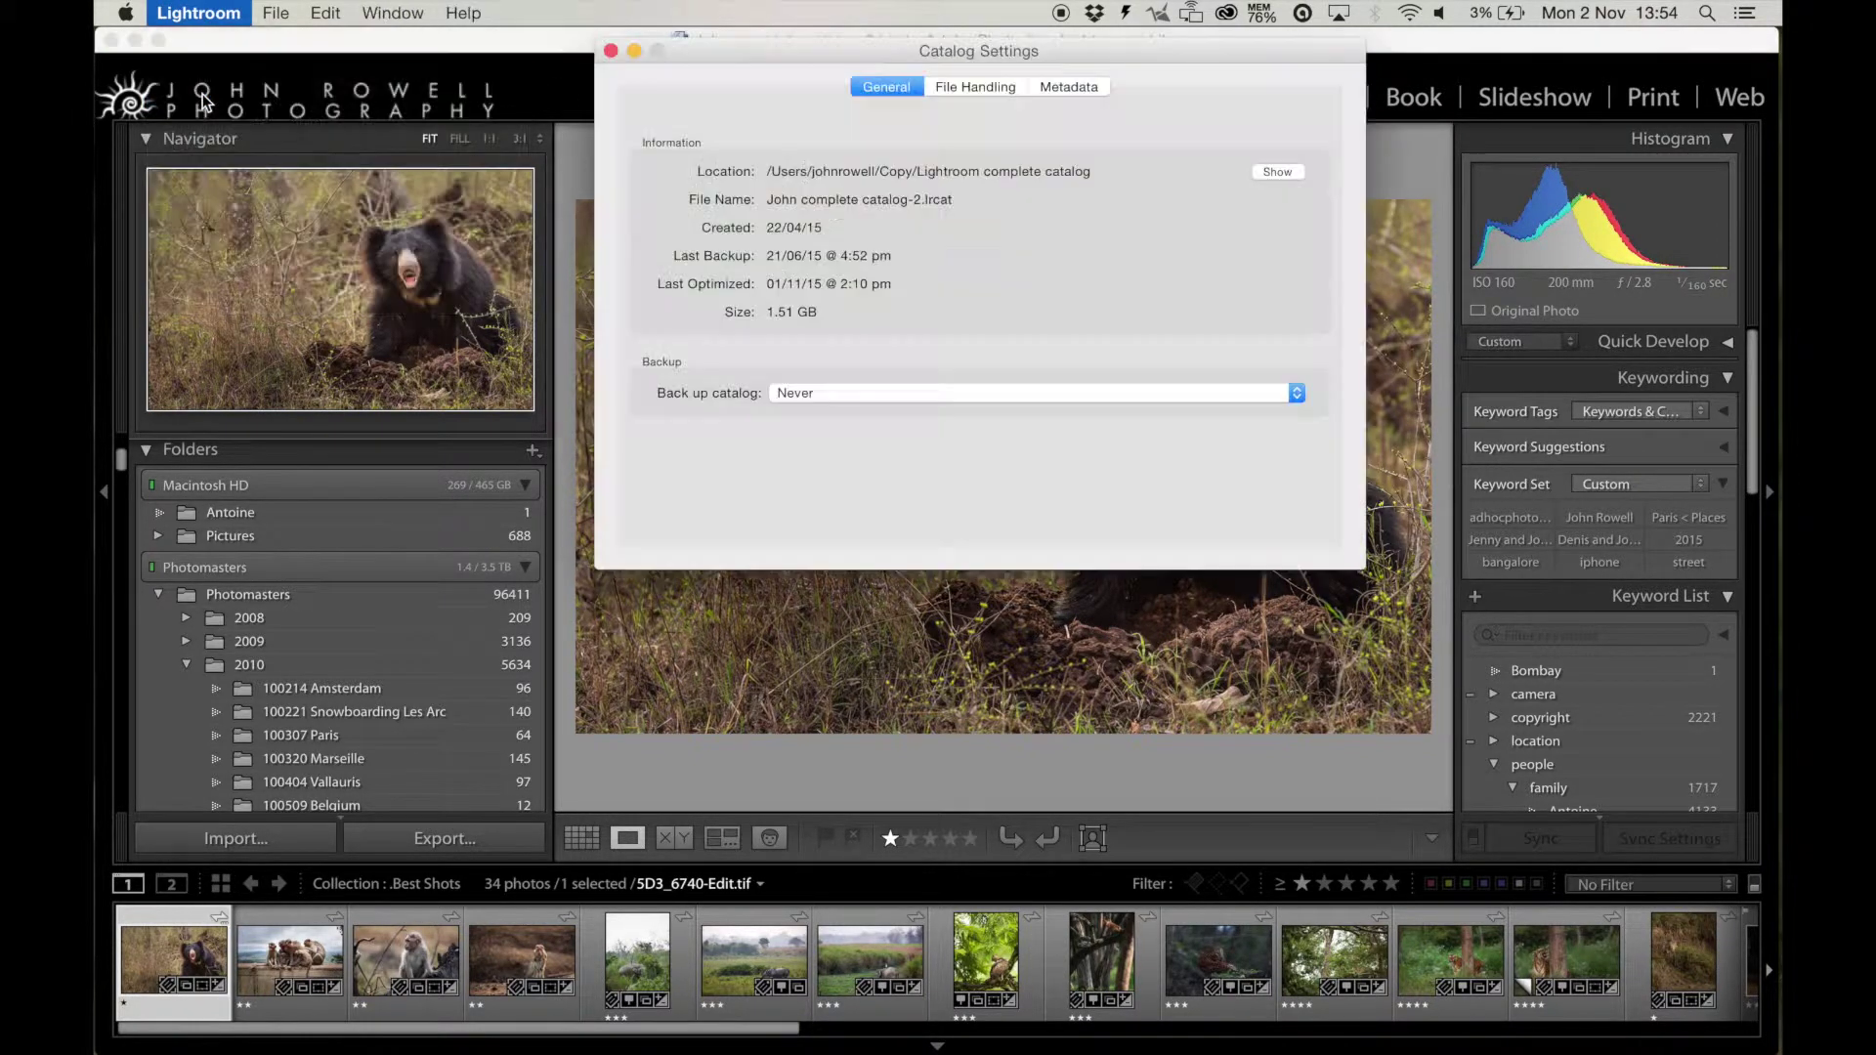